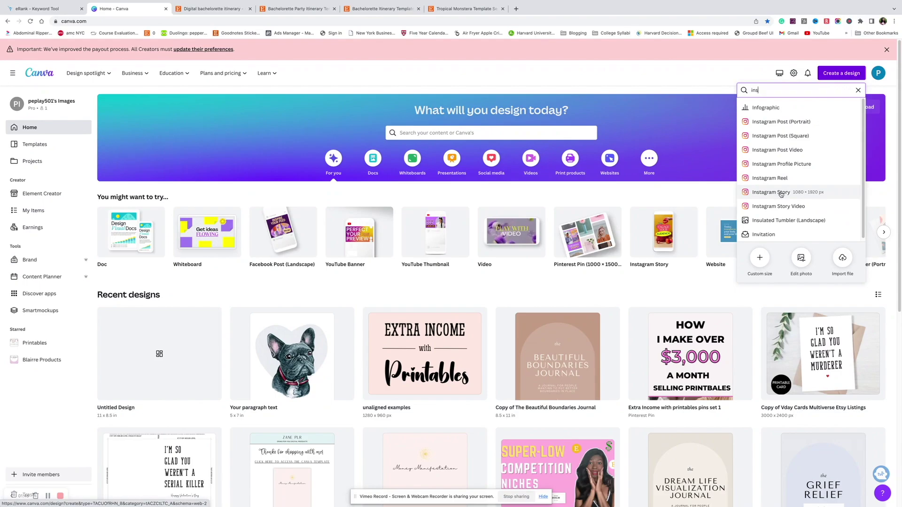
- Create a blank Instagram Story design, add a subheading with the bride's name in the possessive and enlarge it
left_click(779, 193)
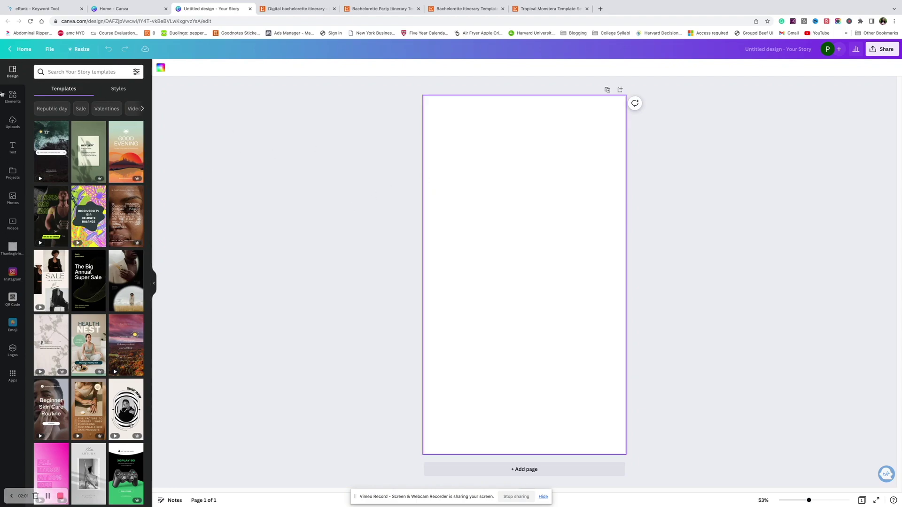
left_click(13, 154)
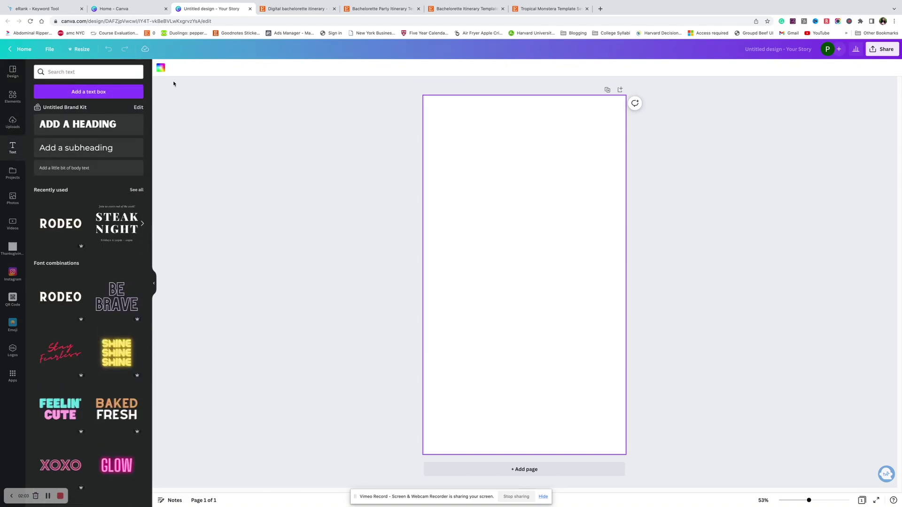
left_click(136, 147)
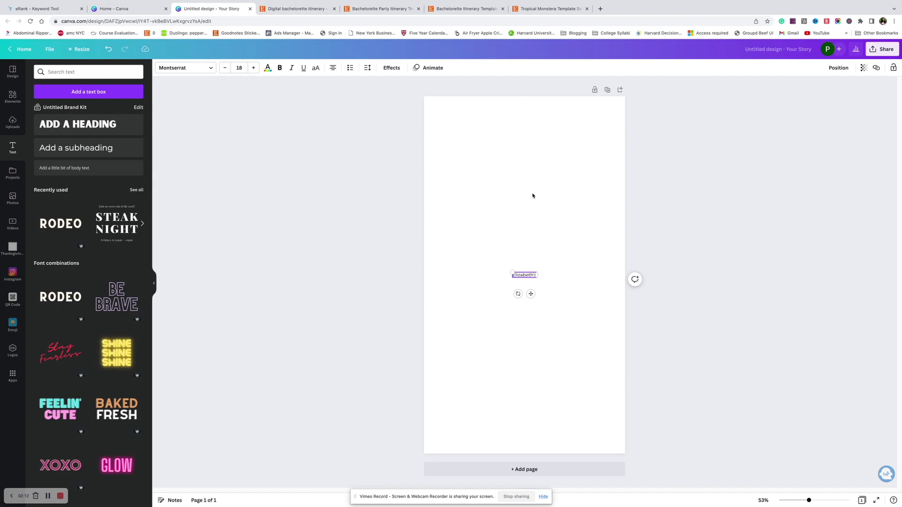
left_click_drag(508, 280, 489, 258)
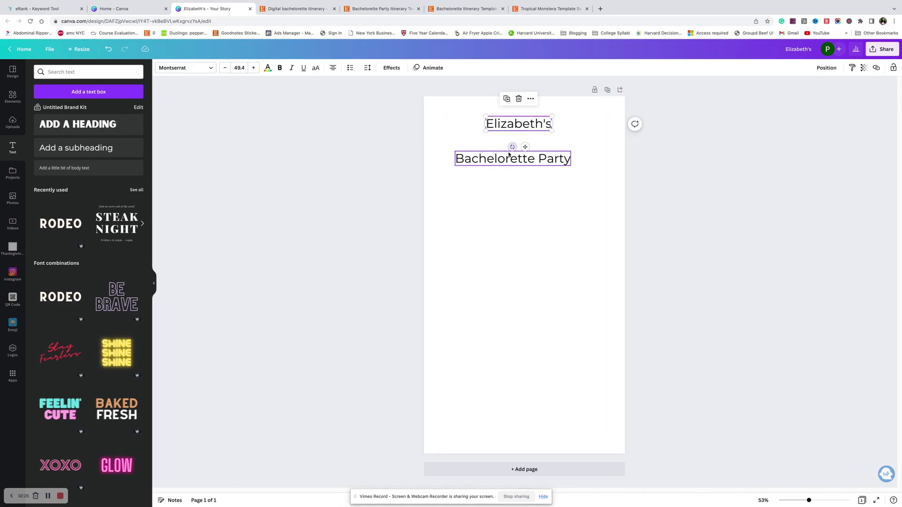
- Place the Bachelorette Party line directly beneath the bride's name and enlarge the name to about size 58
left_click_drag(514, 155, 513, 140)
left_click(549, 121)
left_click_drag(552, 115, 540, 141)
left_click(540, 128)
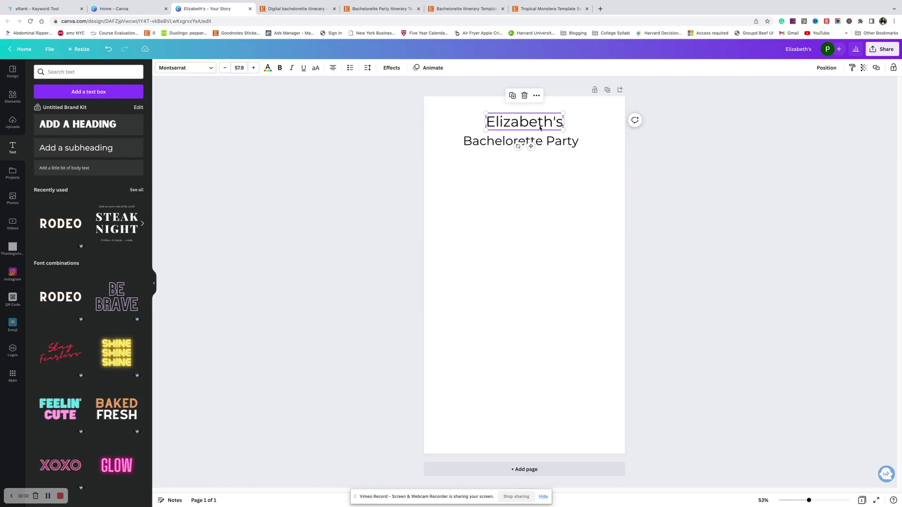
- Search the fonts for groovy and try Sego and Rundeck Smooth on the Bachelorette Party line
left_click(186, 68)
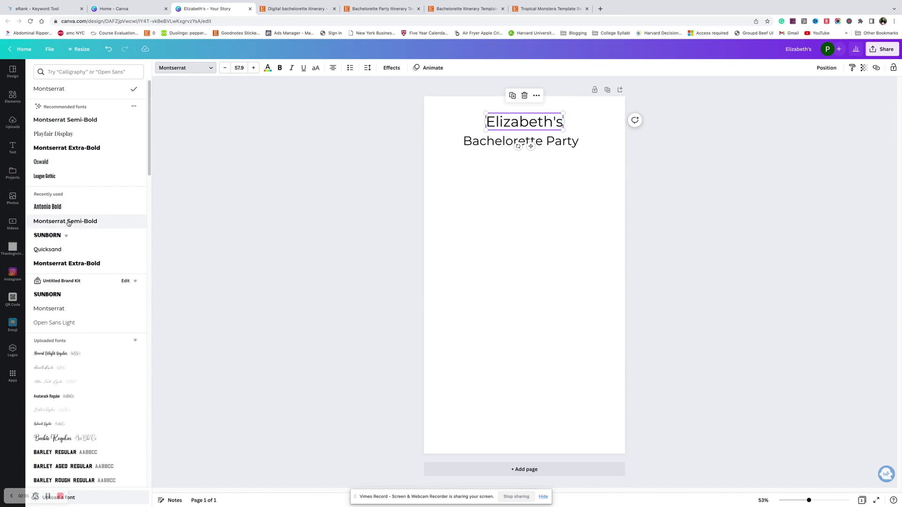
scroll(70, 220, "down", 3)
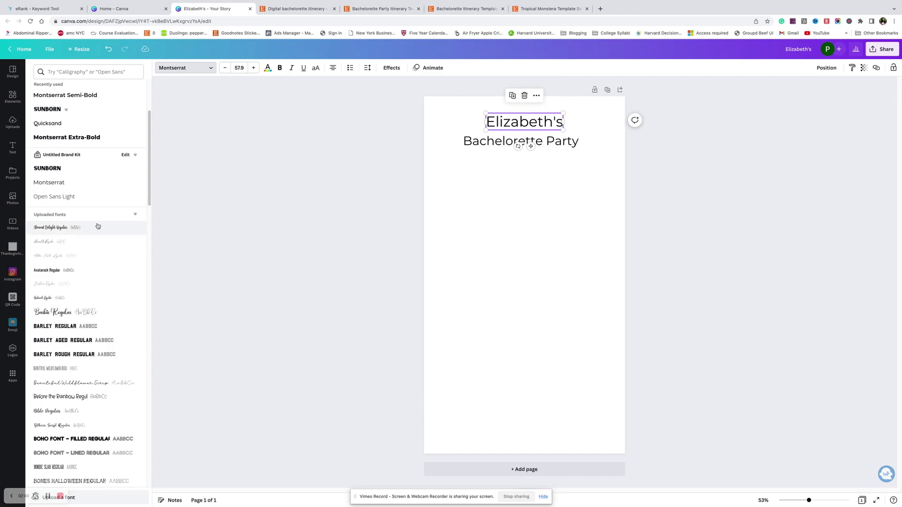
scroll(84, 213, "down", 10)
left_click(84, 75)
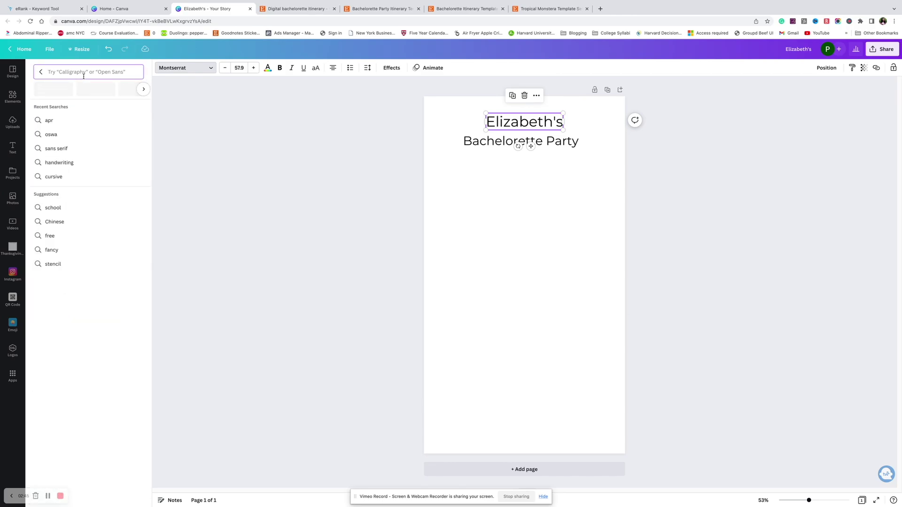
left_click(500, 148)
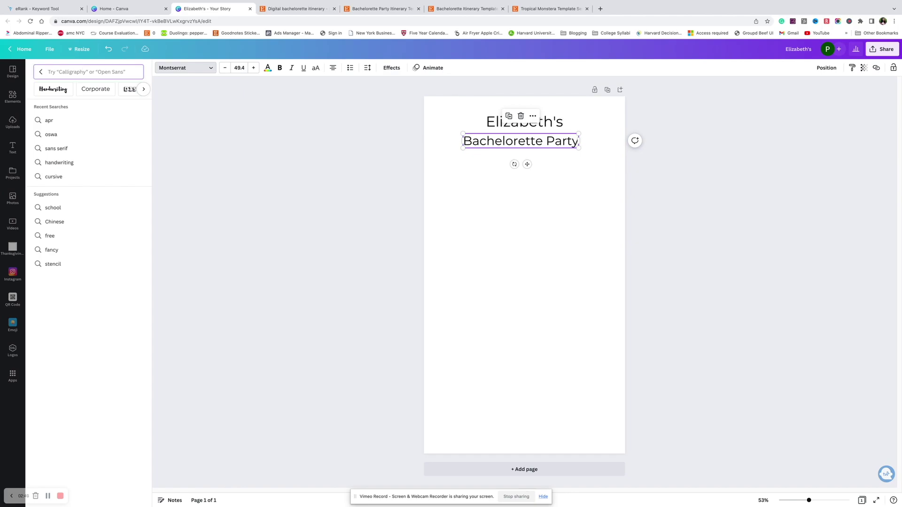
type("groovy")
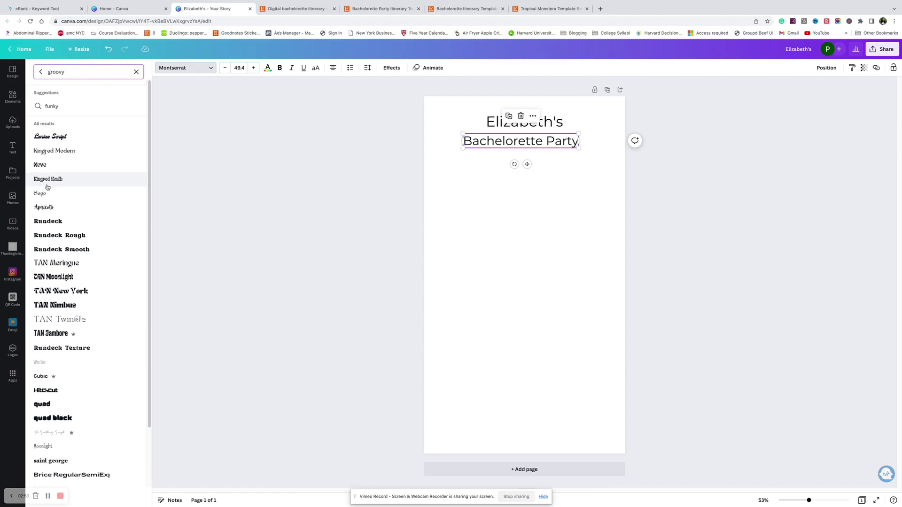
left_click(62, 194)
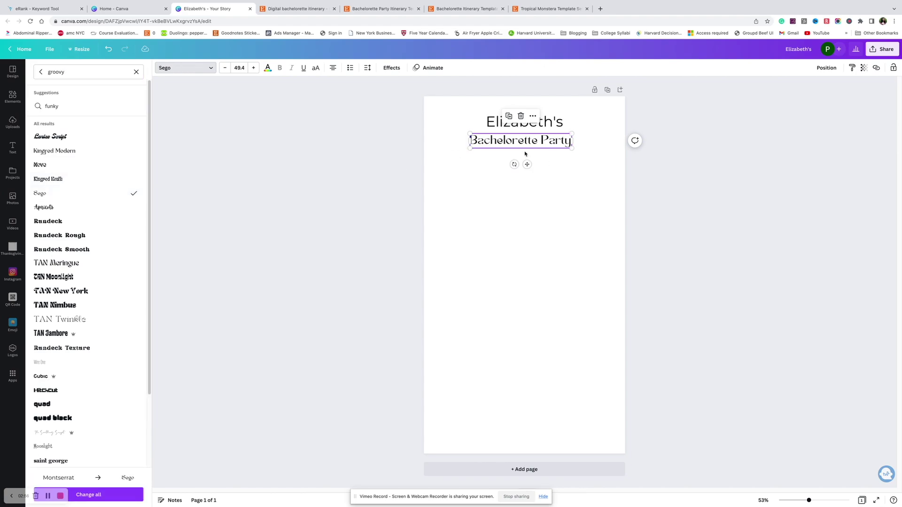
left_click(78, 253)
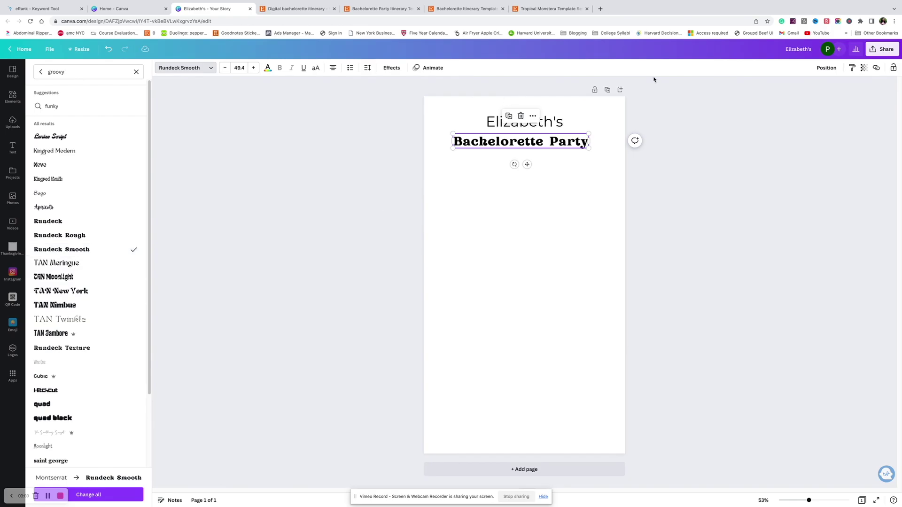
left_click(316, 69)
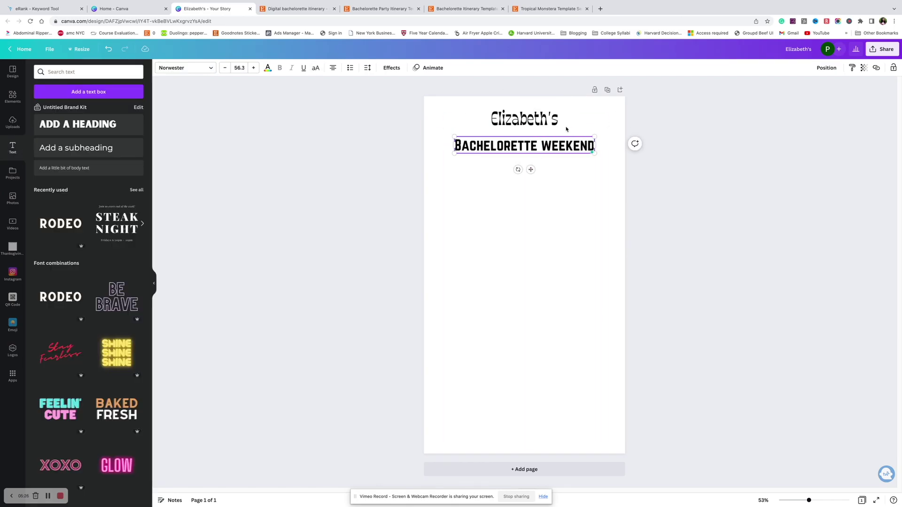
- Color the bride's name pink and the letters of Bachelorette Weekend in a mix of light pink, rose and silver
left_click(583, 127)
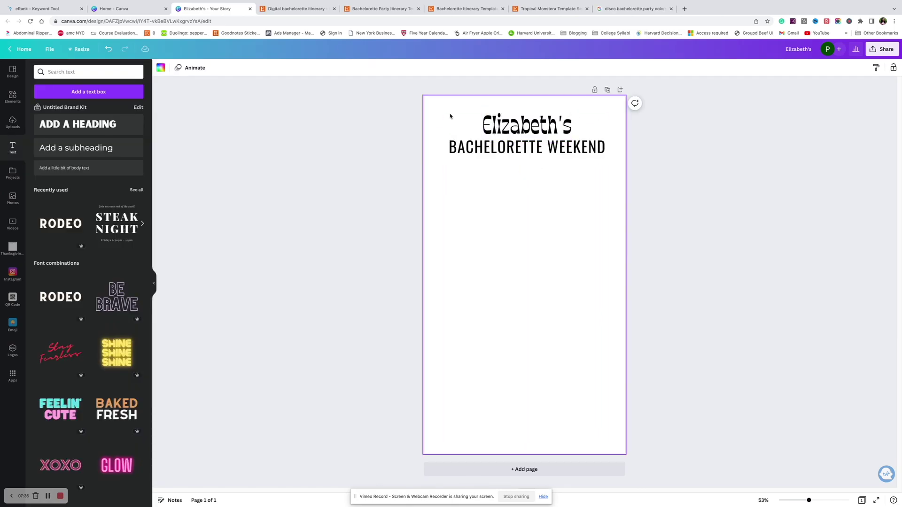
left_click(480, 123)
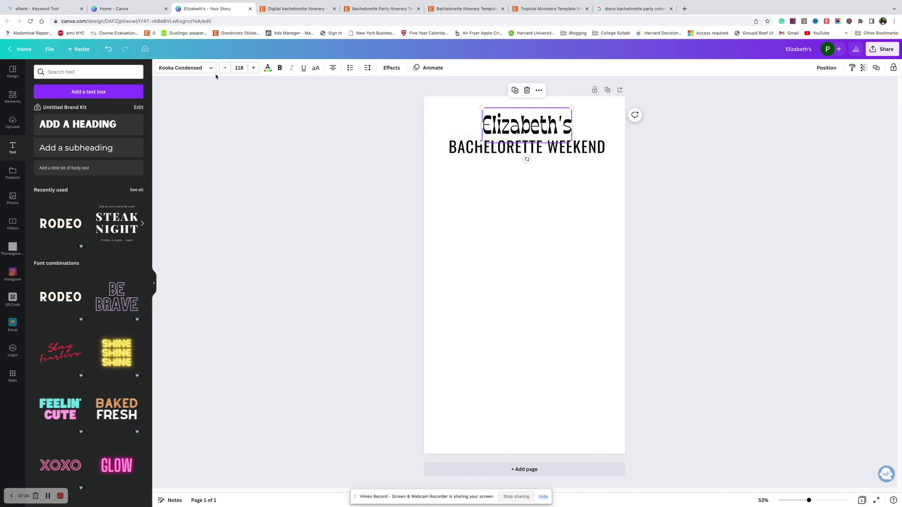
left_click(268, 69)
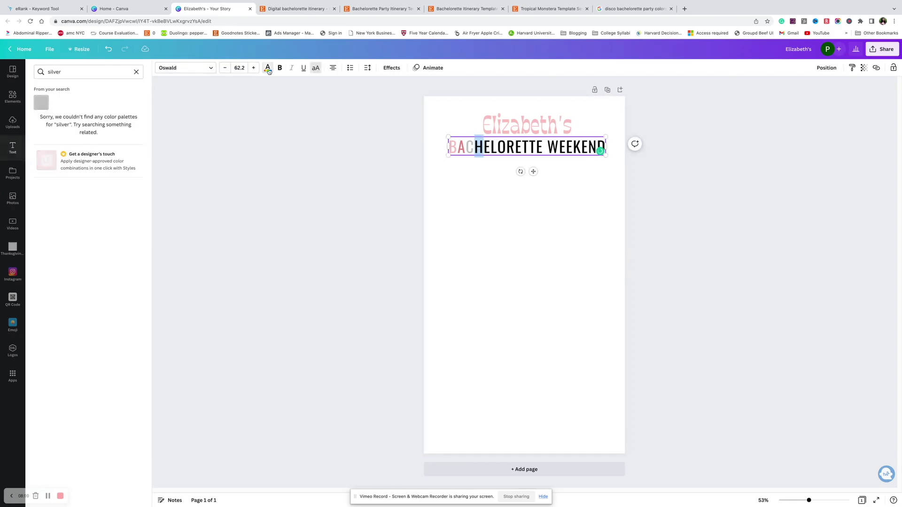
left_click(97, 102)
left_click_drag(484, 147, 583, 147)
left_click(98, 102)
left_click(98, 102)
left_click(532, 146)
left_click(391, 67)
left_click(12, 148)
- Duplicate the bride's name line, place the copy below the title and change its text to itinerary
left_click(526, 124)
left_click(518, 88)
left_click_drag(526, 131, 525, 211)
double_click(525, 208)
type("itinerary")
- Duplicate the Bachelorette Weekend line below the itinerary heading and replace its text with 5 PM, 6 PM, 7 PM and 9 PM on separate lines
left_click(527, 148)
left_click_drag(526, 148, 527, 230)
double_click(526, 230)
type("5 PM 6 PM")
key("Return")
type("7 PM")
key("Return")
type("9 PM")
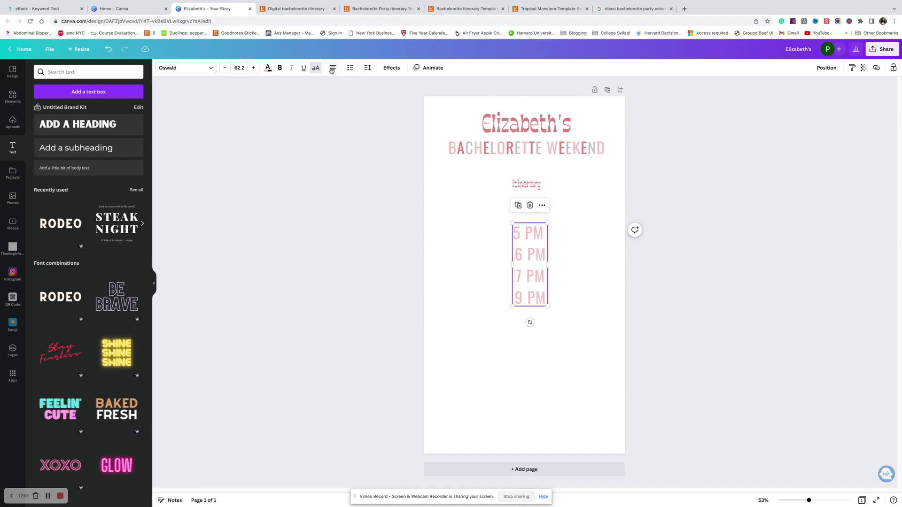
- Shrink the list of times to size 33 and move it to the left side of the page
left_click(445, 216)
left_click(528, 263)
left_click_drag(548, 307, 530, 263)
left_click_drag(521, 239, 459, 235)
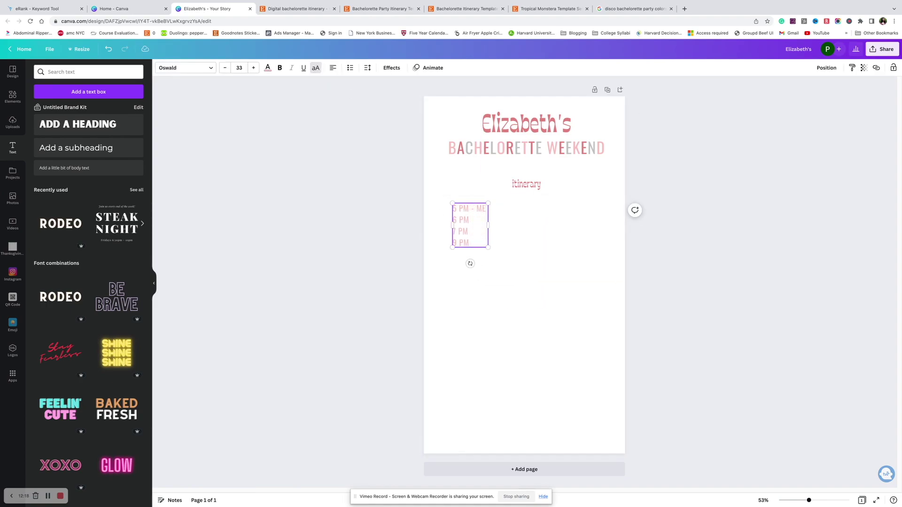
- Complete the schedule with MEET AT AIRBNB, GET DRESSED FOR DINNER, DINNER AT MICHAEL'S STEAKHOUSE and DRINKS AT THE TIKI BAR, and move it slightly down
type("ET AT AIRBNB")
key("Down")
type("- GET DRESSED FOR DINNER")
key("Down")
type("- DINNER AT MICHAEL'S STEAKHOUSE 9")
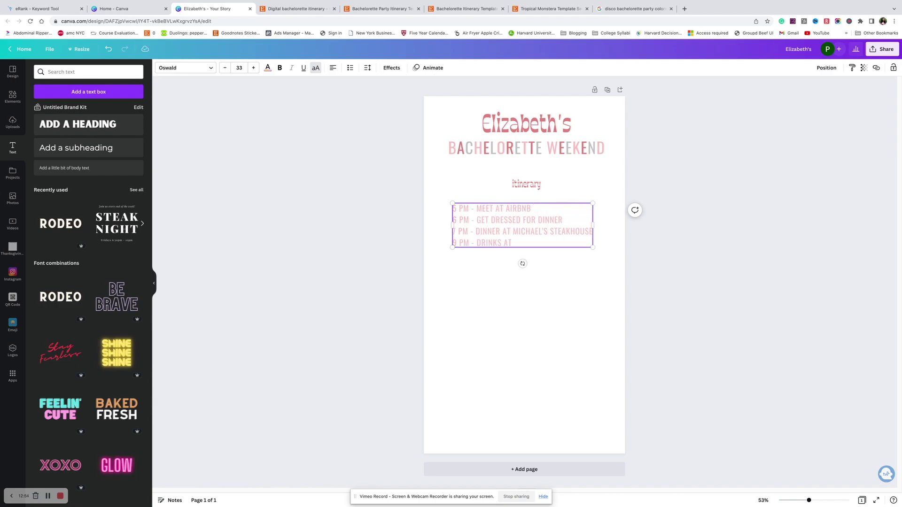
type(" PM - DRINKS AT THE TIKI BAR")
left_click(565, 181)
left_click_drag(512, 219, 512, 226)
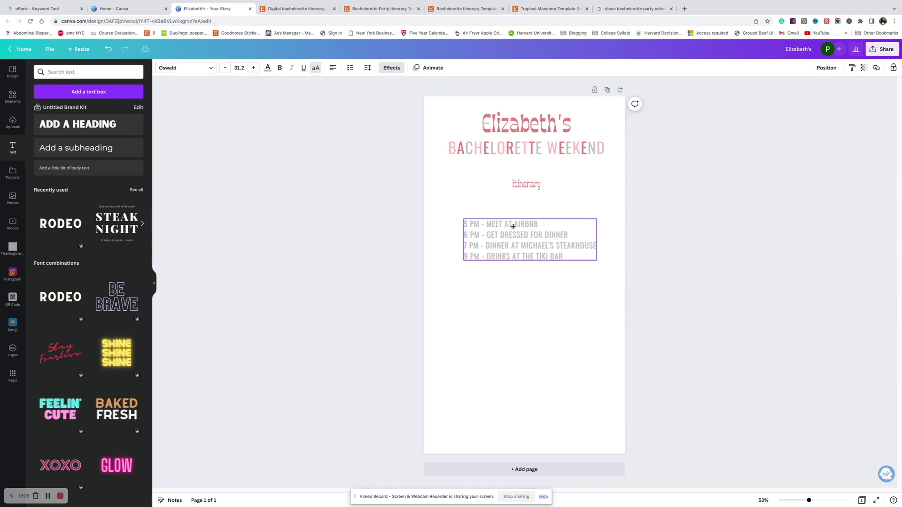
- Duplicate the itinerary heading, place the copy just above the schedule and change its text to Friday
left_click(526, 186)
left_click(516, 161)
left_click_drag(527, 184, 527, 208)
double_click(526, 208)
type("Friday")
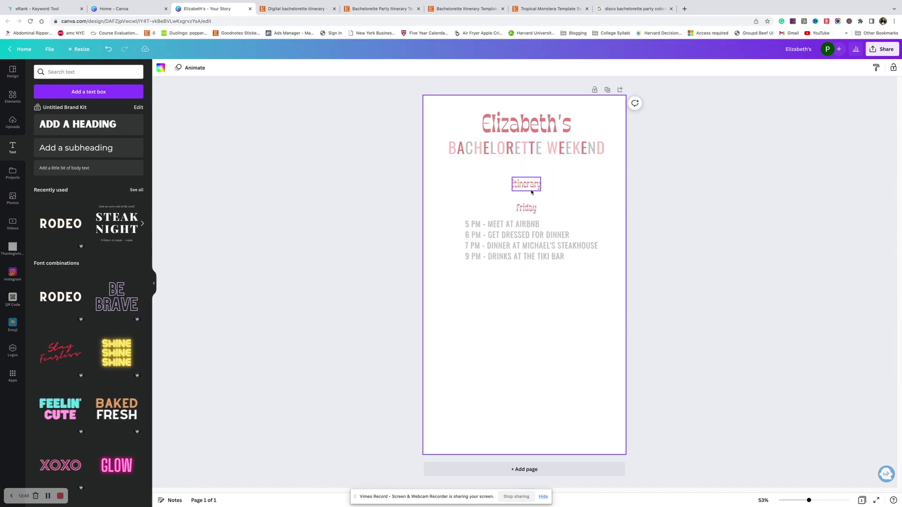
- Delete the itinerary heading and move the Friday heading to the left beneath the title
left_click(528, 185)
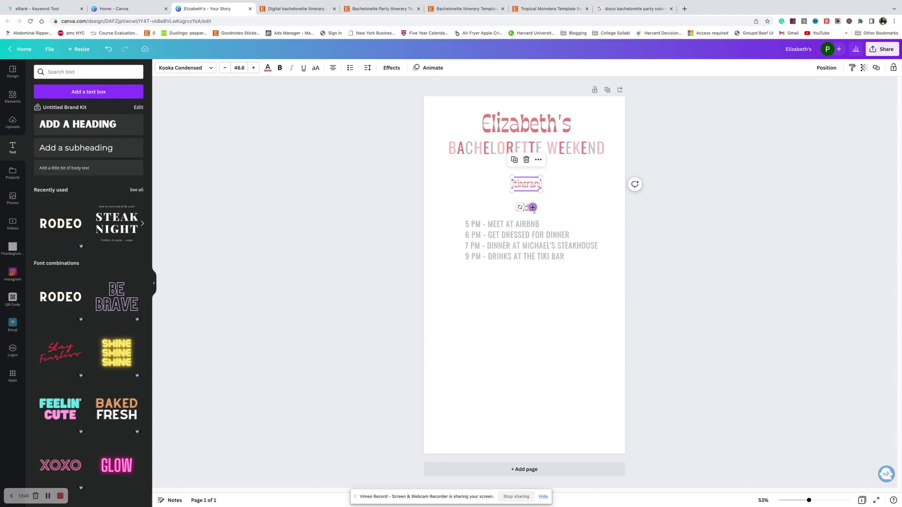
key("Delete")
left_click_drag(539, 188, 532, 276)
left_click(525, 216)
left_click_drag(525, 216, 465, 179)
left_click(563, 187)
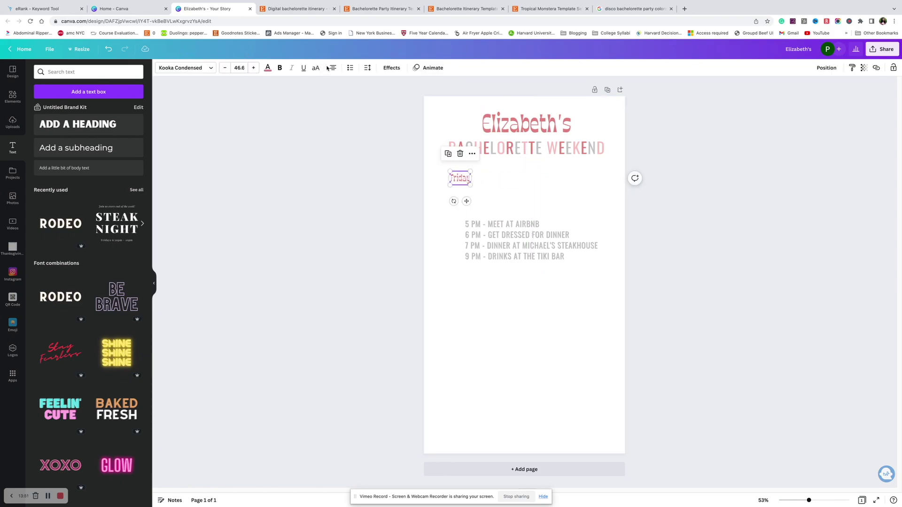
- Enlarge the Friday heading slightly and move the schedule up beneath it, aligned with its left edge
left_click_drag(471, 186, 475, 189)
left_click(465, 179)
left_click_drag(498, 235, 483, 211)
- Duplicate the Friday heading together with its schedule twice, stacking the copies down the page
left_click_drag(590, 242, 438, 161)
left_click(504, 153)
left_click_drag(505, 190, 500, 267)
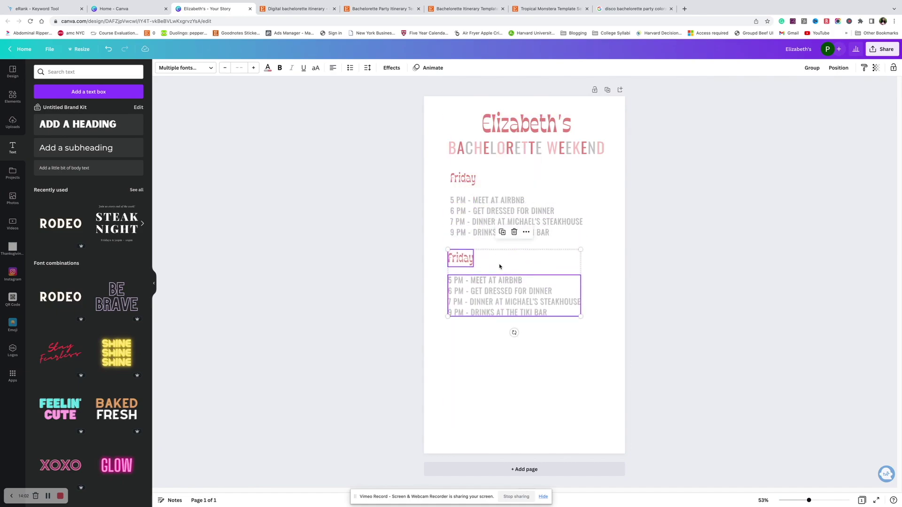
left_click(503, 232)
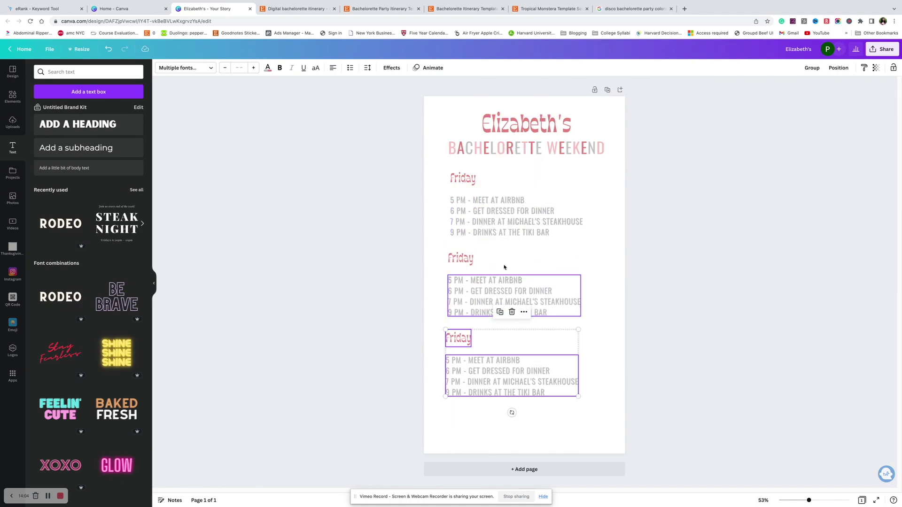
- Try to arrange the three Friday headings and schedules with Tidy up
left_click(392, 295)
left_click_drag(582, 421, 446, 167)
left_click(839, 68)
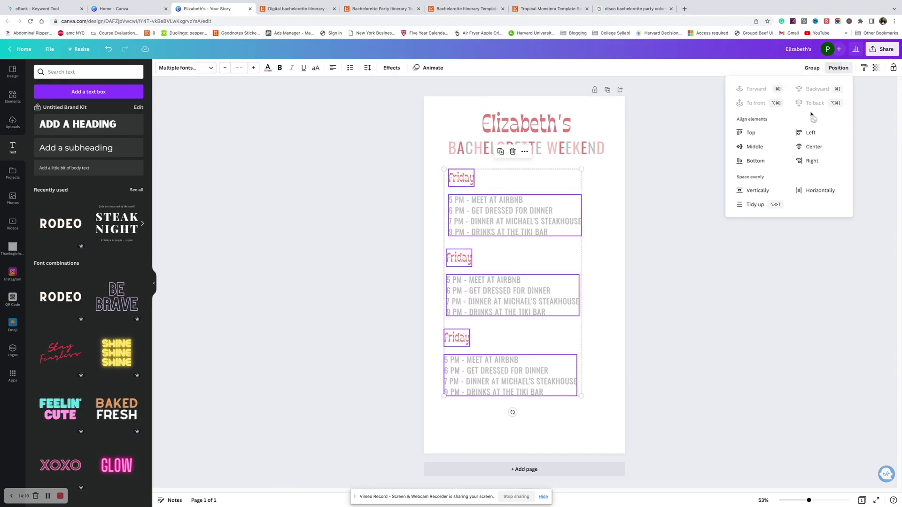
left_click(747, 205)
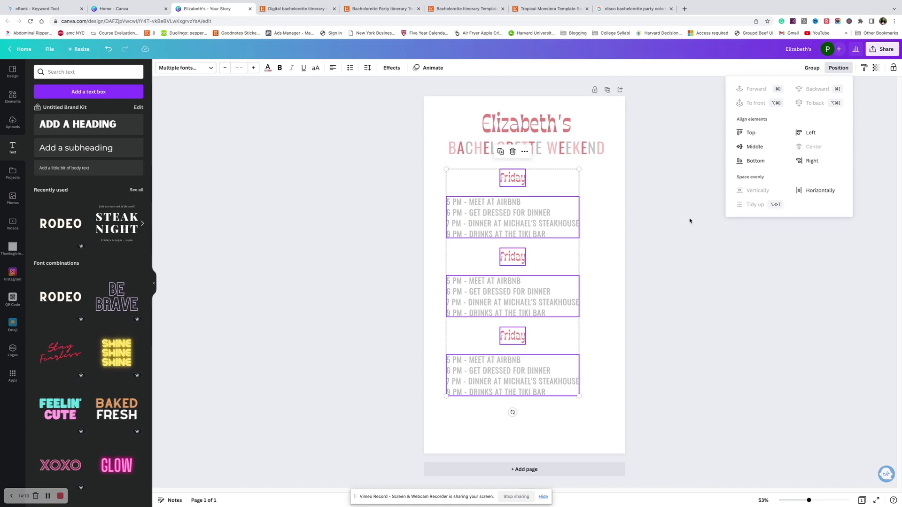
left_click(675, 221)
left_click(675, 221)
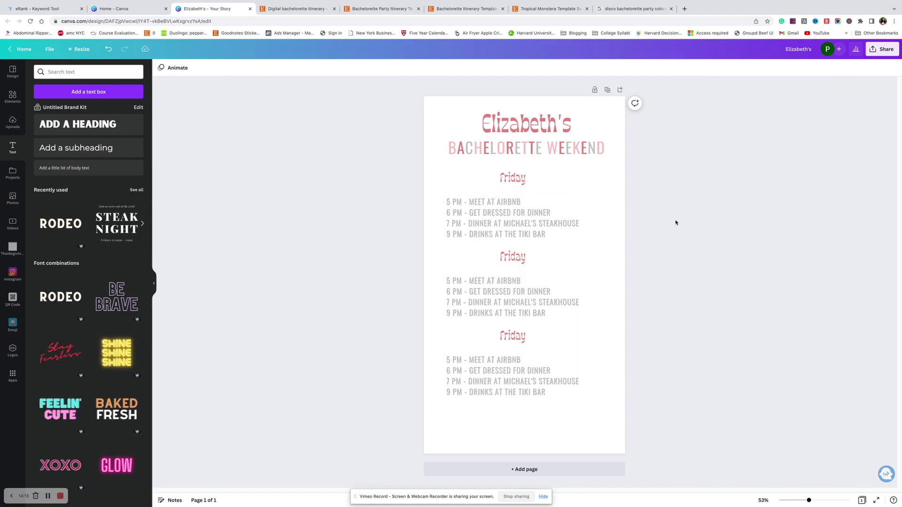
key("super+z")
- Space all three Friday headings and their schedules evenly in the vertical direction
left_click_drag(407, 167, 536, 394)
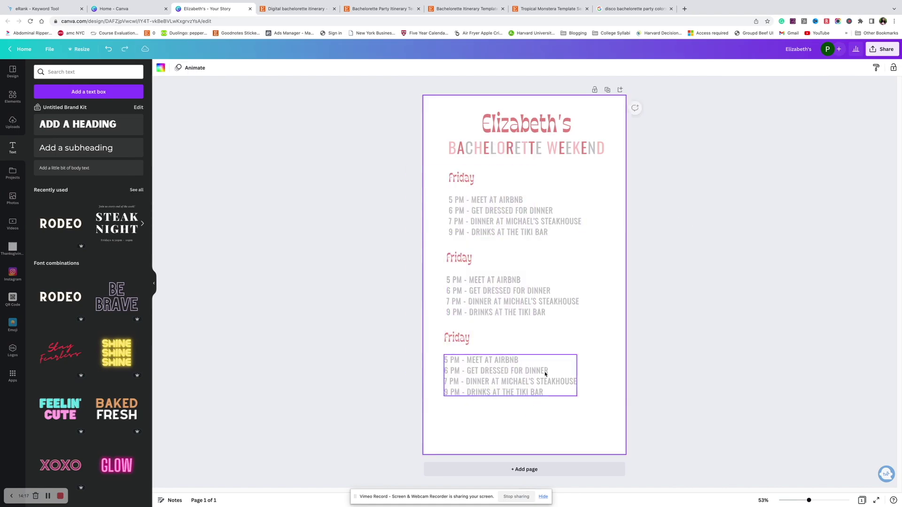
left_click_drag(394, 175, 610, 361)
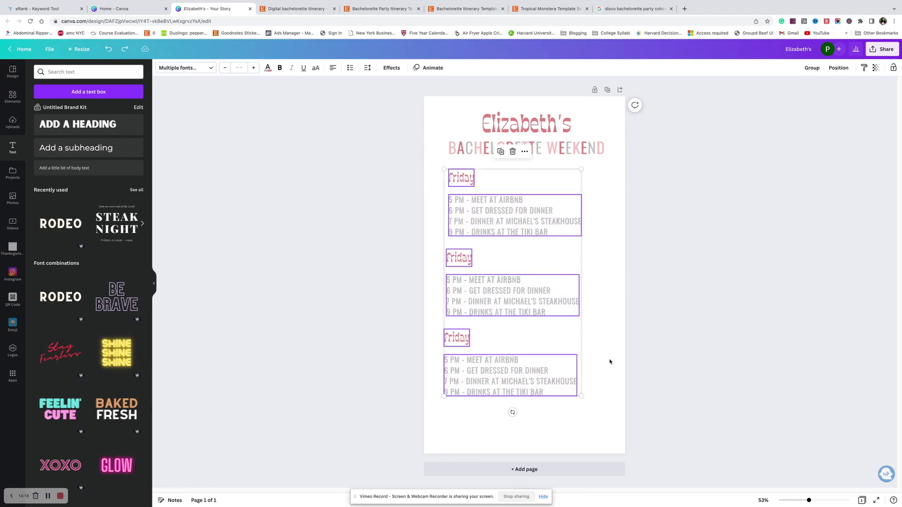
left_click(832, 68)
left_click(749, 191)
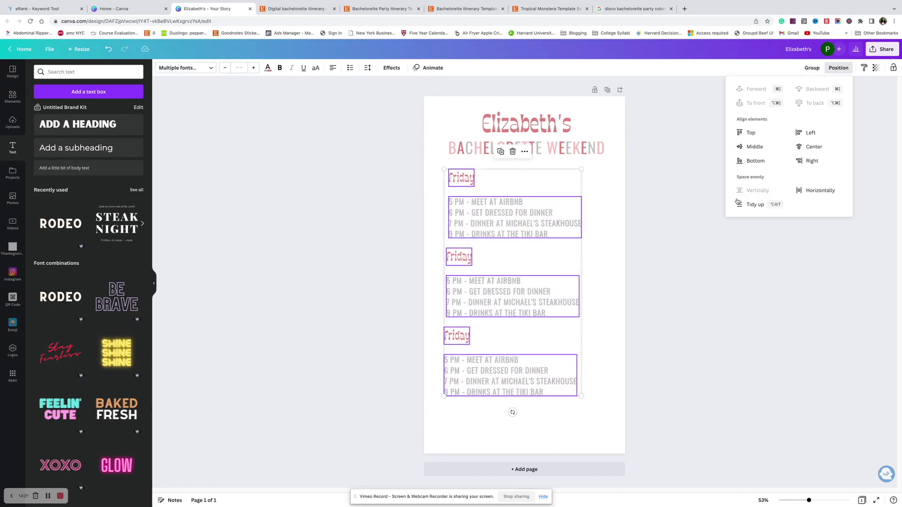
left_click(658, 232)
left_click(663, 220)
- Duplicate the third Friday heading and its schedule, placing the copy at the bottom of the page
left_click_drag(397, 329, 580, 401)
left_click(498, 310)
left_click_drag(510, 375, 520, 429)
left_click(455, 206)
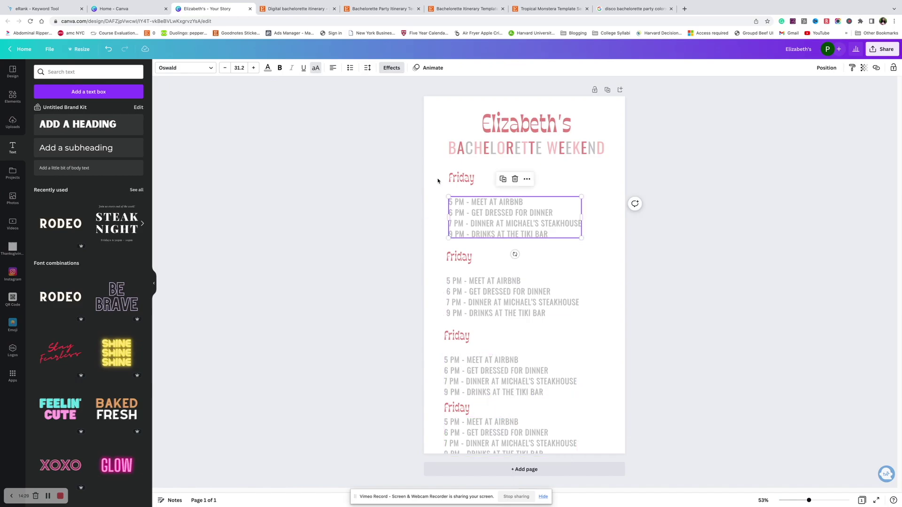
- Delete the 9 PM - DRINKS AT THE TIKI BAR line from the fourth schedule
left_click(530, 451)
triple_click(535, 450)
key("BackSpace")
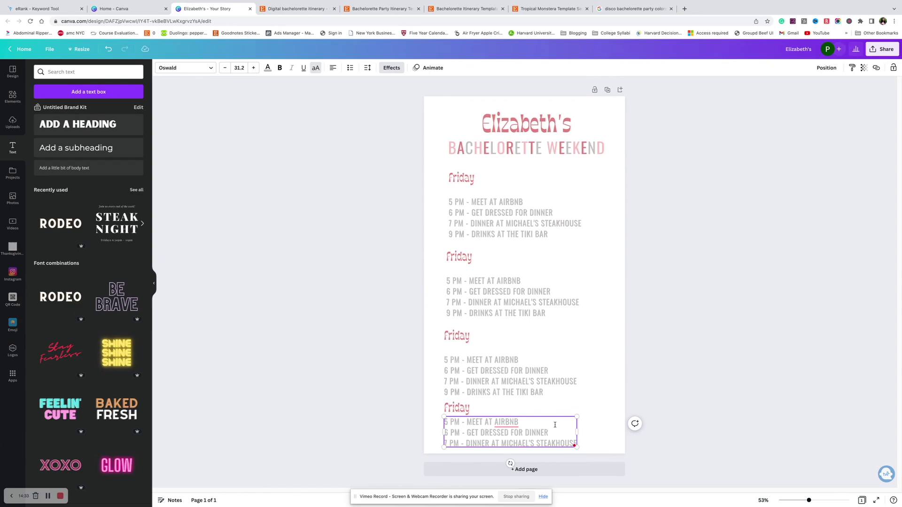
key("Escape")
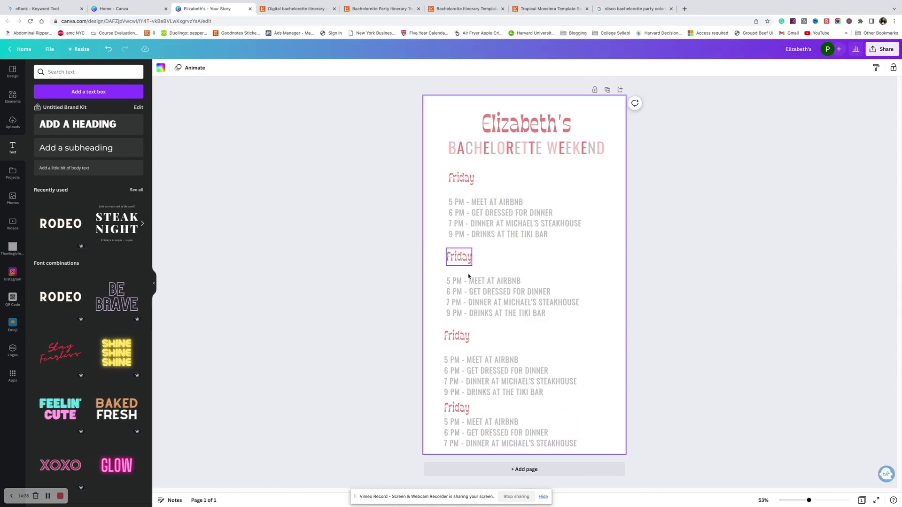
- Move the fourth Friday heading and its schedule slightly up the page
left_click_drag(457, 408, 461, 395)
left_click_drag(478, 432, 474, 416)
left_click(418, 195)
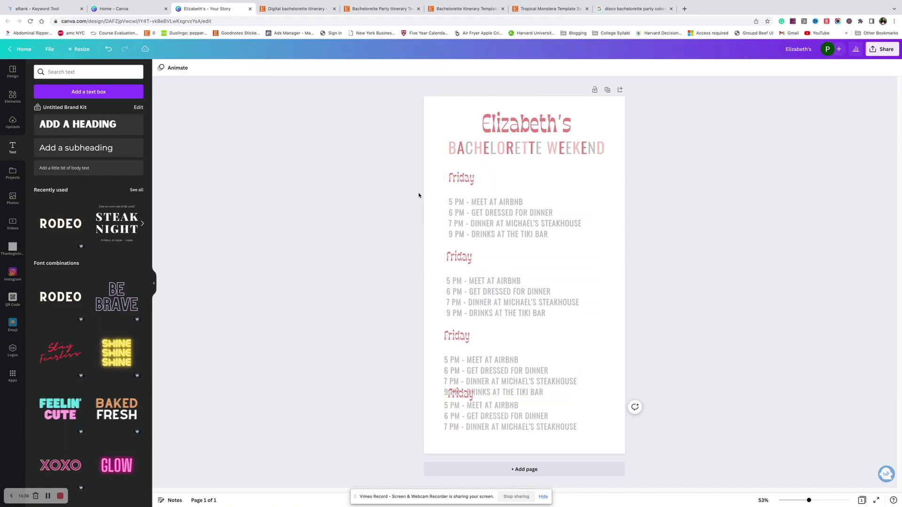
- Space the title lines and all four Friday headings with their schedules evenly in the vertical direction
key("ctrl+a")
left_click(838, 68)
left_click(747, 190)
left_click(444, 194)
left_click(459, 178)
left_click(449, 251)
left_click(444, 320)
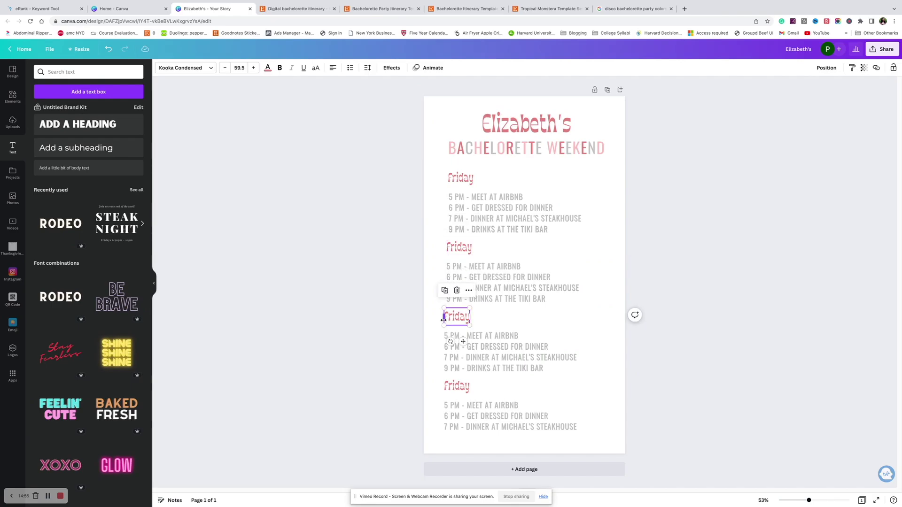
left_click(477, 176)
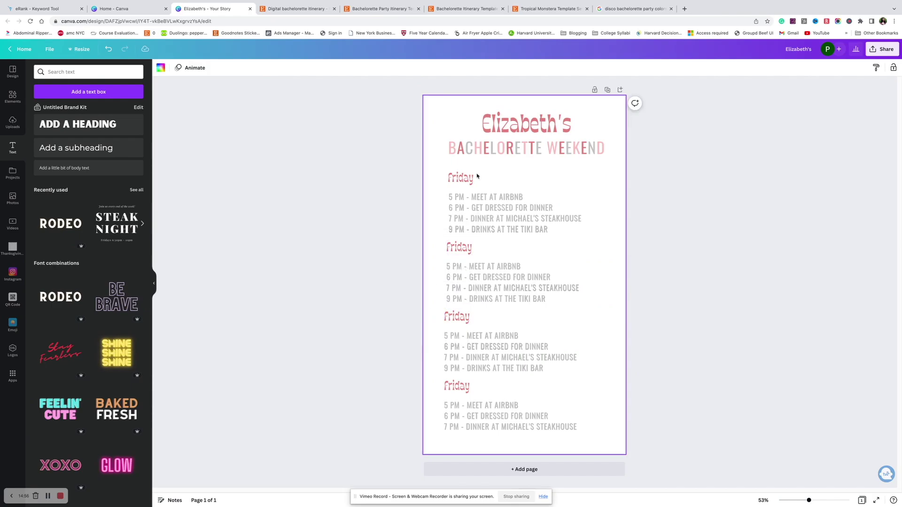
- Show the rulers and guides and place a vertical guide along the starting edge of the lower schedules
left_click(49, 50)
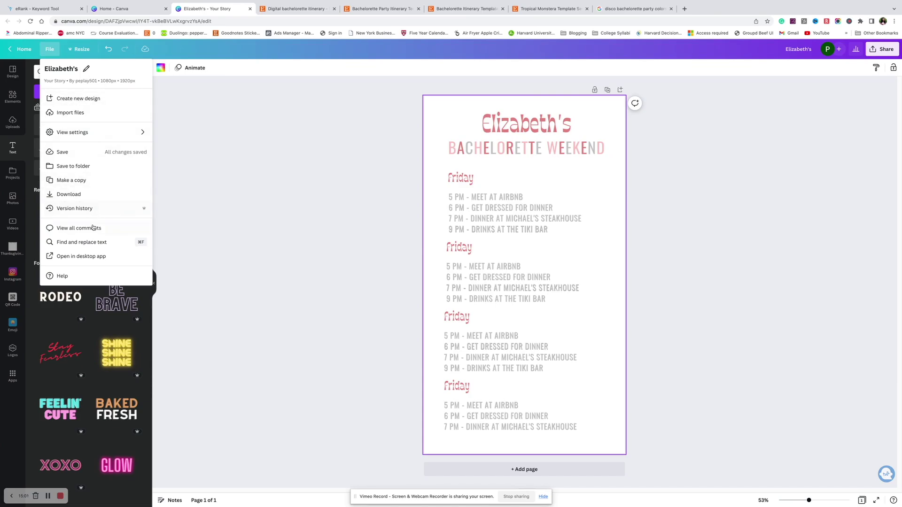
mouse_move(104, 136)
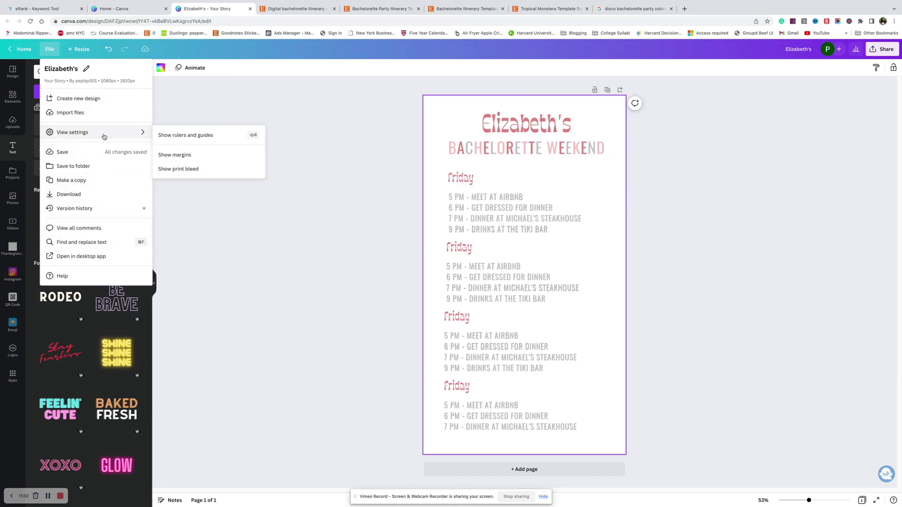
left_click(197, 136)
left_click_drag(157, 150, 451, 141)
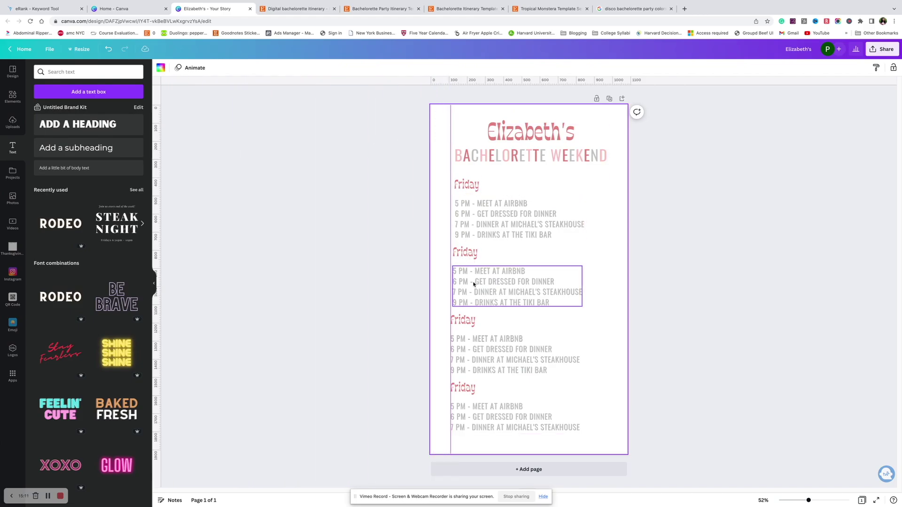
- Align the first two Friday headings and their schedules with the vertical guide
left_click_drag(460, 182, 455, 183)
left_click_drag(465, 254, 464, 254)
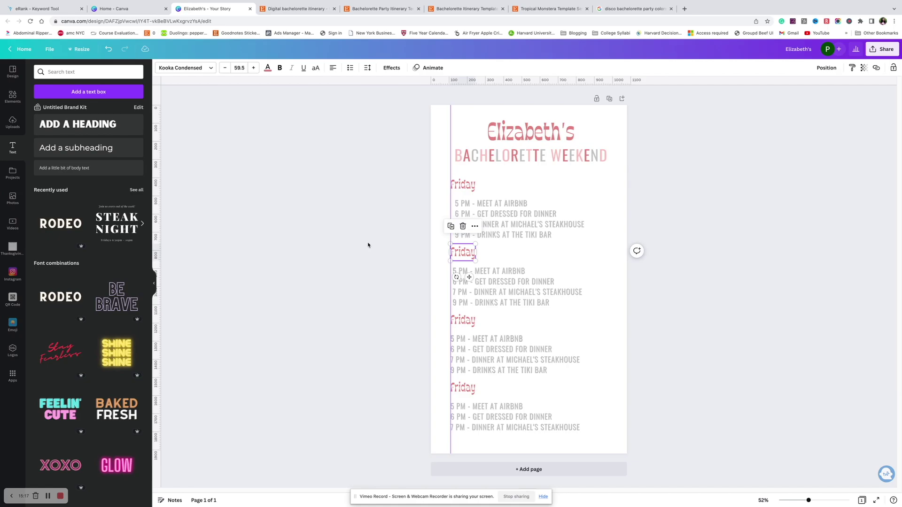
left_click_drag(497, 215, 492, 215)
left_click(493, 278)
left_click_drag(493, 277, 492, 266)
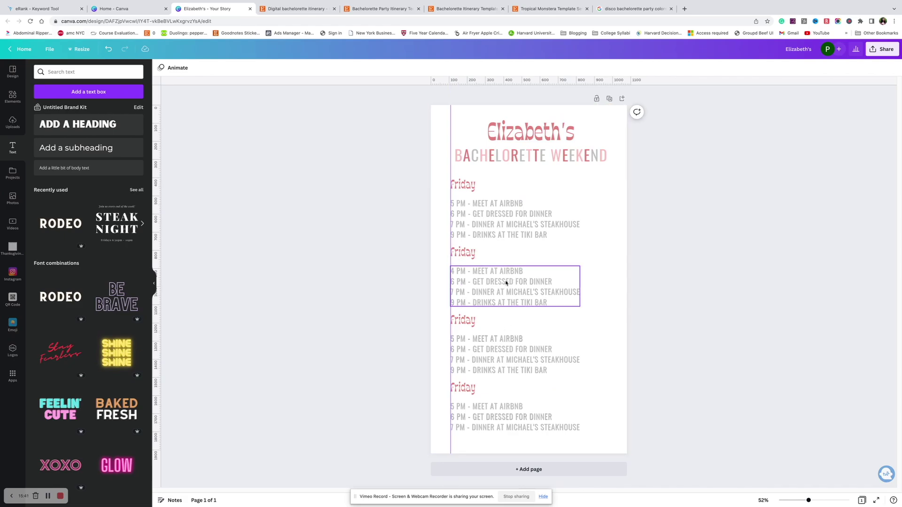
left_click(419, 410)
- Rename the second, third and fourth headings "saturday", "sunday" and "important deets"
left_click(467, 250)
left_click(467, 248)
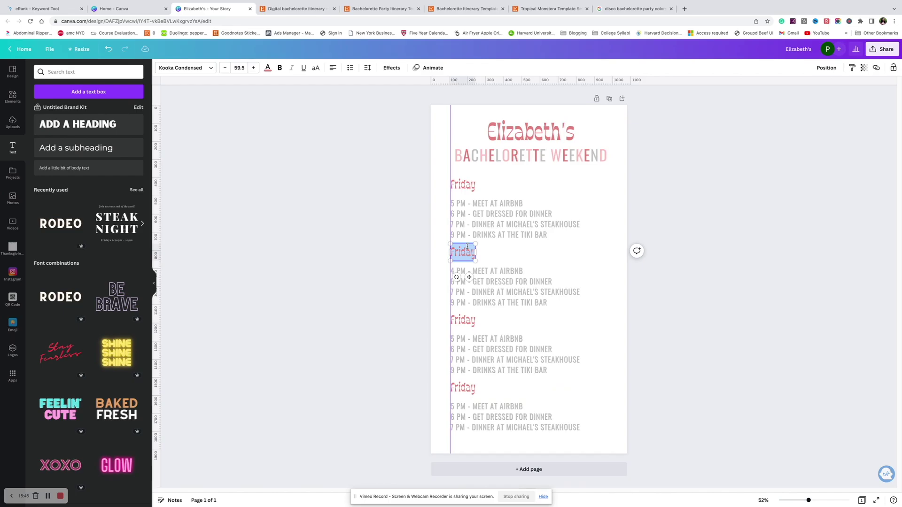
key("BackSpace")
type("saturday")
double_click(463, 320)
type("sunday")
double_click(463, 388)
type("important deets")
- Replace the schedule under important deets with ACCOMMODATIONS and HOST CONTACT labels and enter the accommodation's two-line address beside them
triple_click(498, 407)
type("ACCOMMODATIONSHOST CONTACT123 STRAWBERRY LANE")
key("Return")
type("NASHVILLE, TN 12345")
- Duplicate the address text beside HOST CONTACT and replace the copy with the host's name and phone number
key("ctrl+d")
left_click_drag(572, 415, 572, 431)
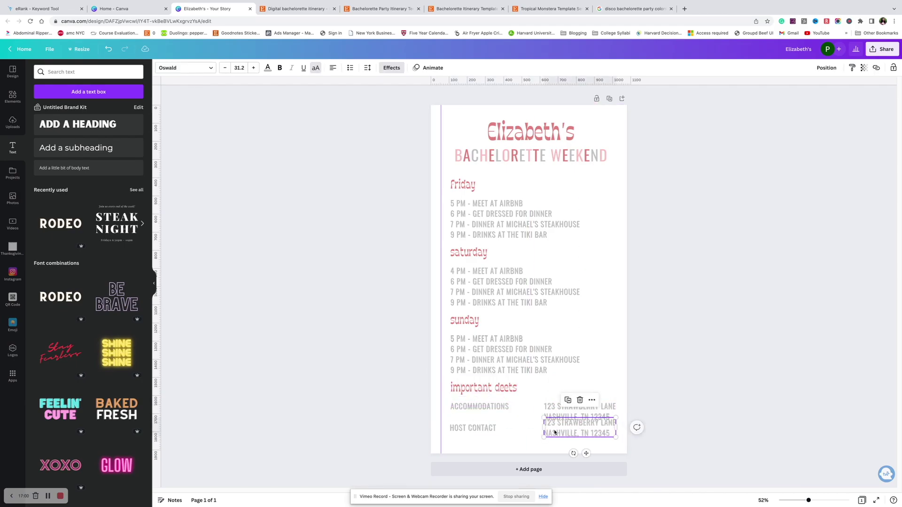
triple_click(573, 423)
type("JILL: 123-456-7890")
left_click(338, 287)
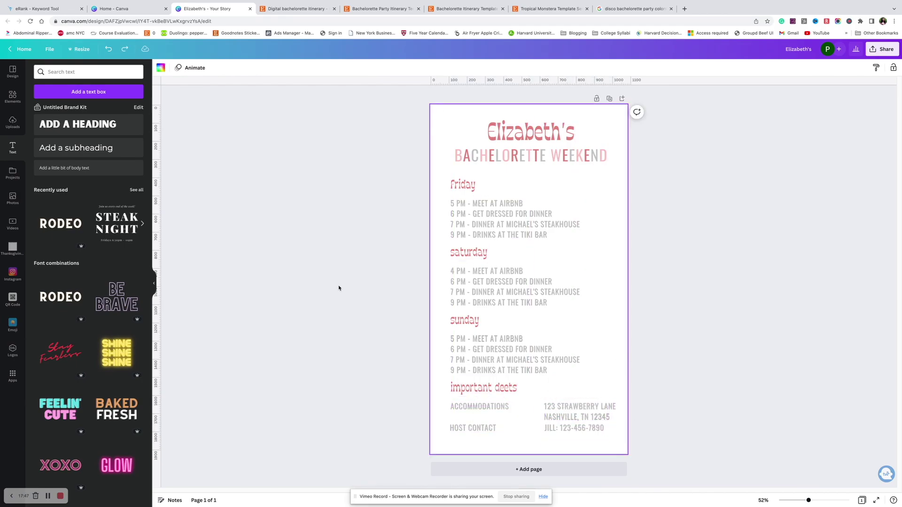
- Recolor the Friday and Saturday schedule text with the document's dark pink
left_click(504, 233)
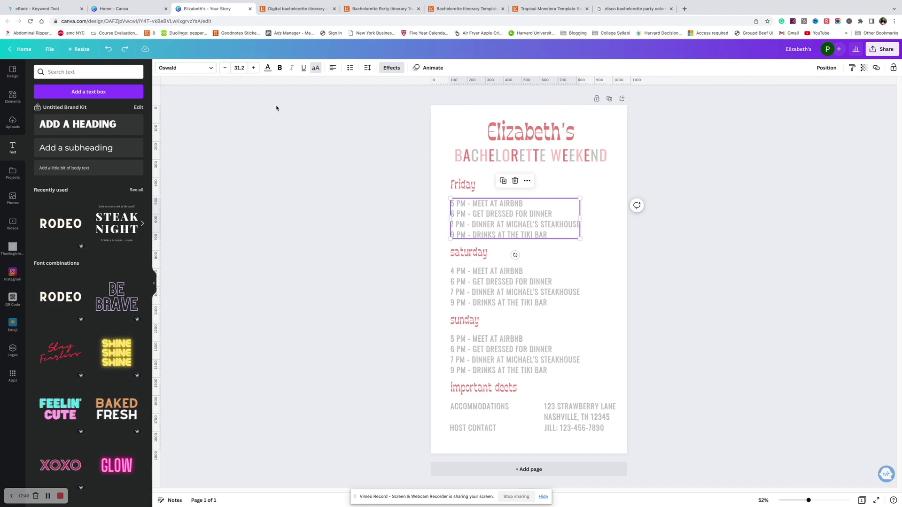
left_click(267, 67)
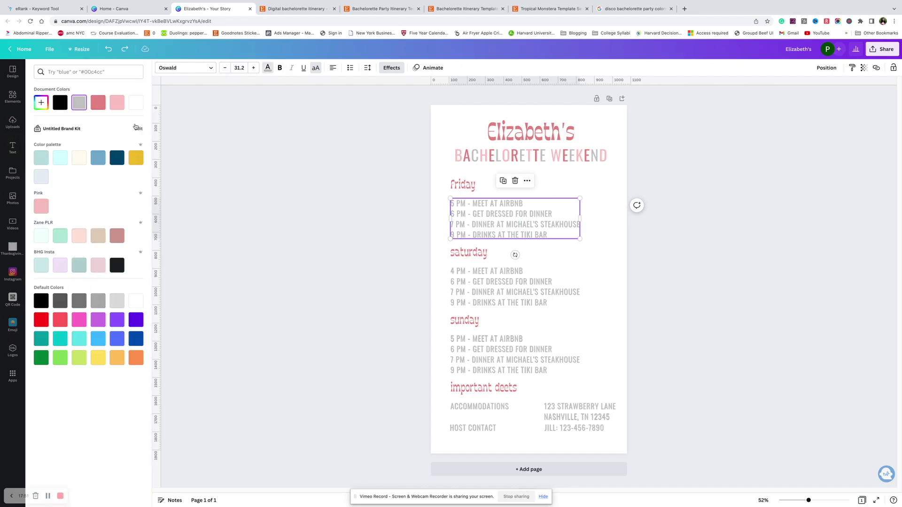
left_click(98, 103)
left_click(512, 287)
left_click(98, 102)
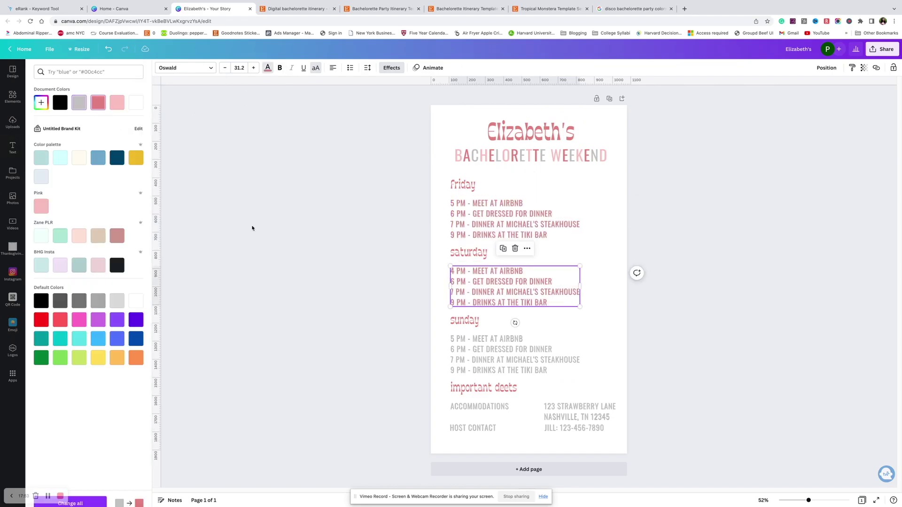
left_click(170, 93)
- Set the page background to a custom near-white color
left_click(161, 68)
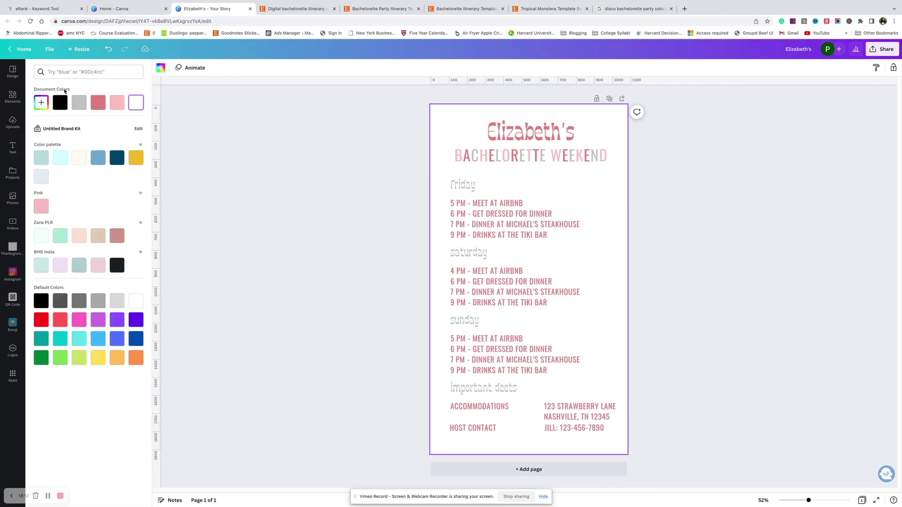
left_click(79, 108)
left_click(39, 103)
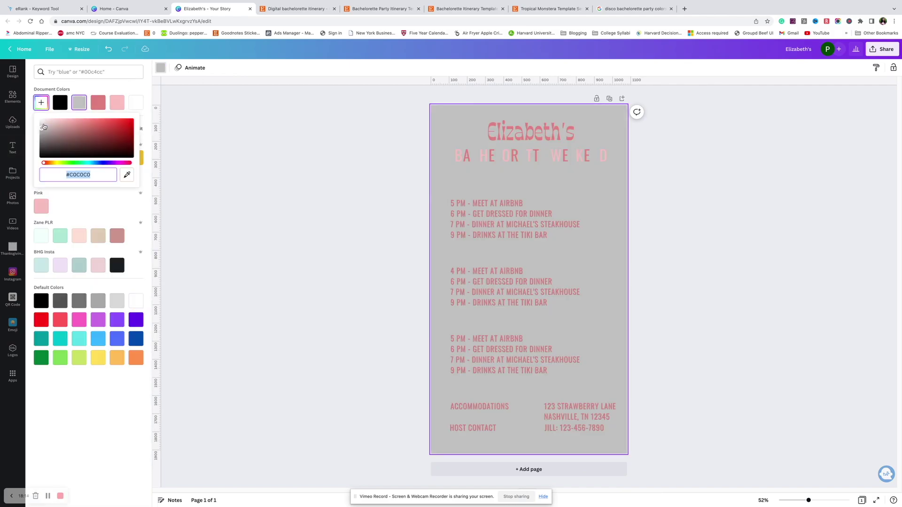
left_click_drag(43, 127, 39, 121)
left_click_drag(37, 121, 48, 116)
left_click(663, 331)
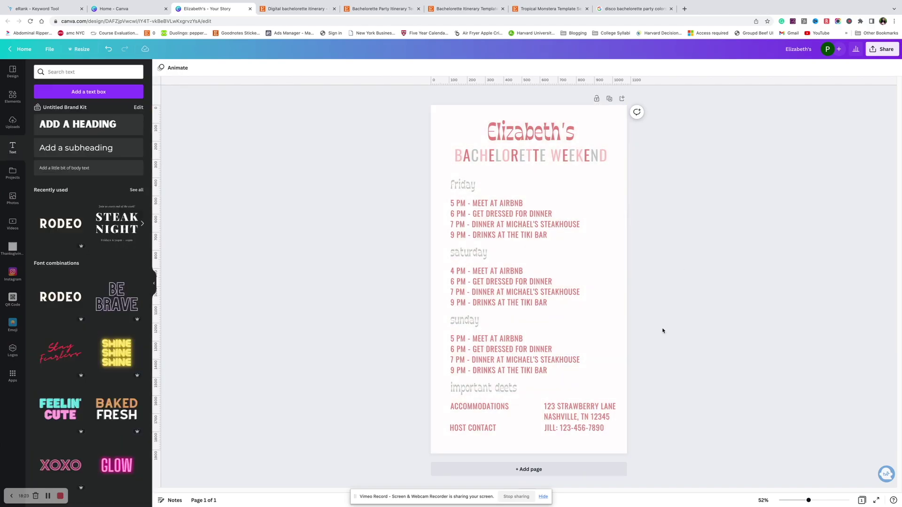
- Search the elements for "disco ball" and add the pink disco ball graphic beside the Elizabeth's title
left_click(9, 95)
left_click(80, 71)
type("disco ball")
key("Return")
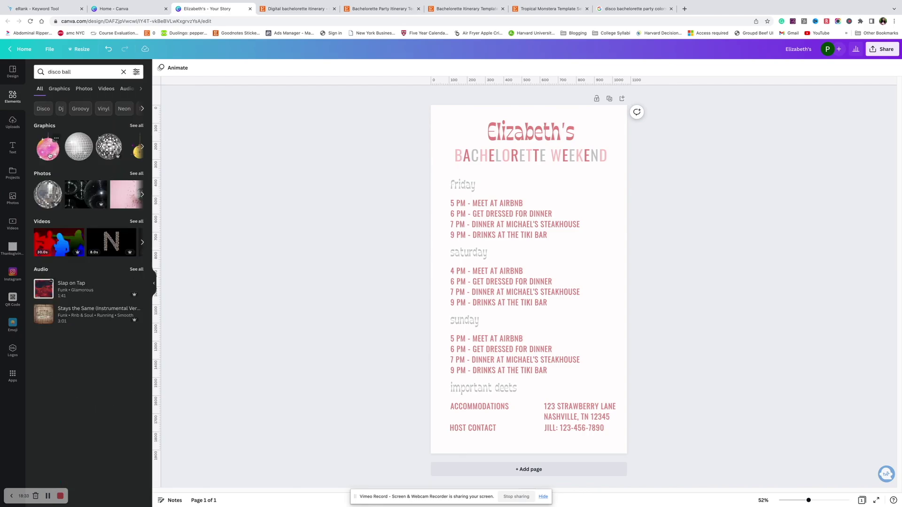
left_click(51, 139)
left_click(530, 132)
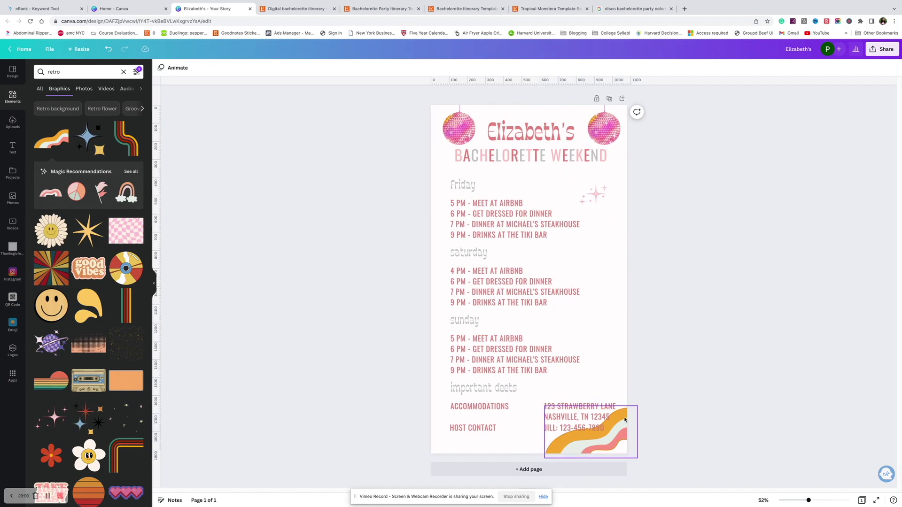
- Rotate the pink retro wave graphic and move it across the page's upper corner behind the title area
left_click(116, 106)
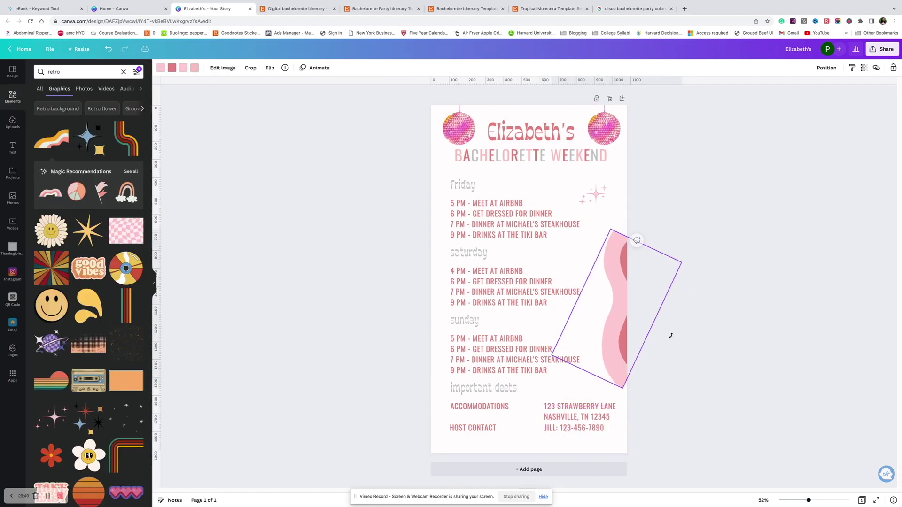
left_click_drag(670, 334, 612, 328)
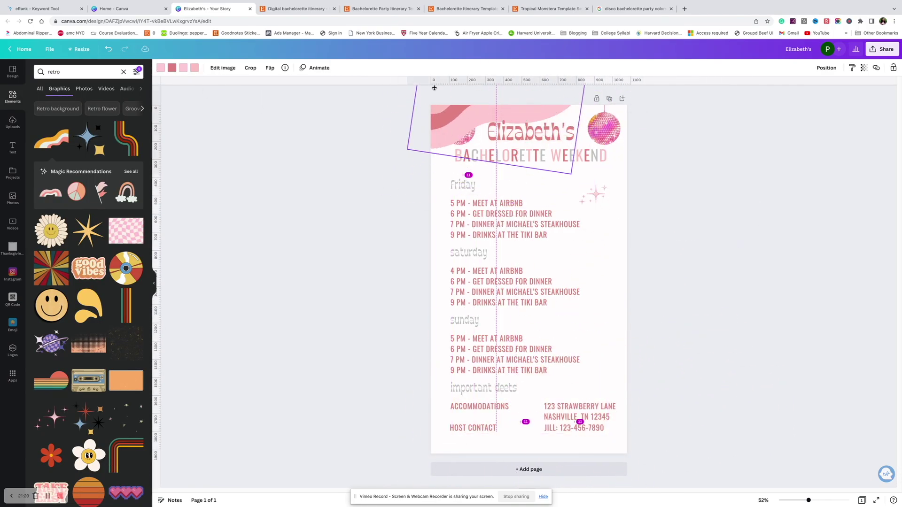
left_click(592, 112)
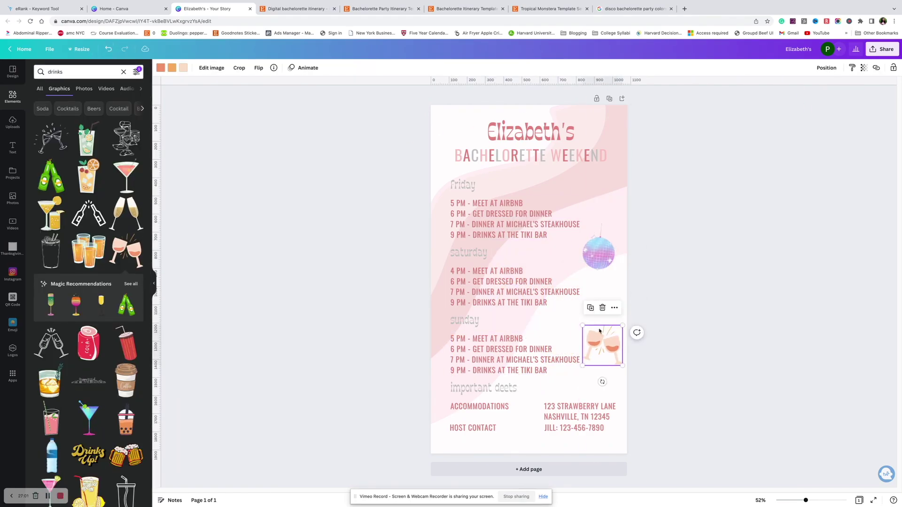
- Correct the design's name to "Disco Bachelorette Itinerary Template" and open its shareable template link
left_click(264, 214)
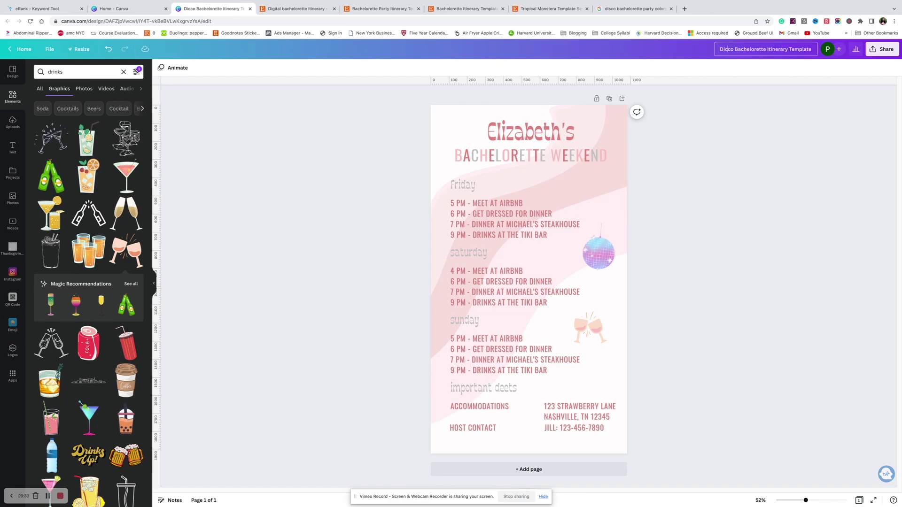
type("s")
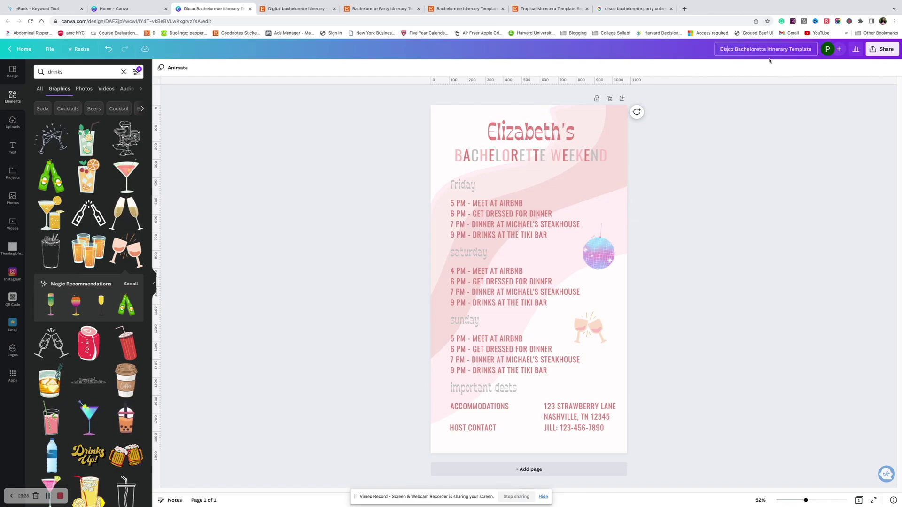
left_click(882, 53)
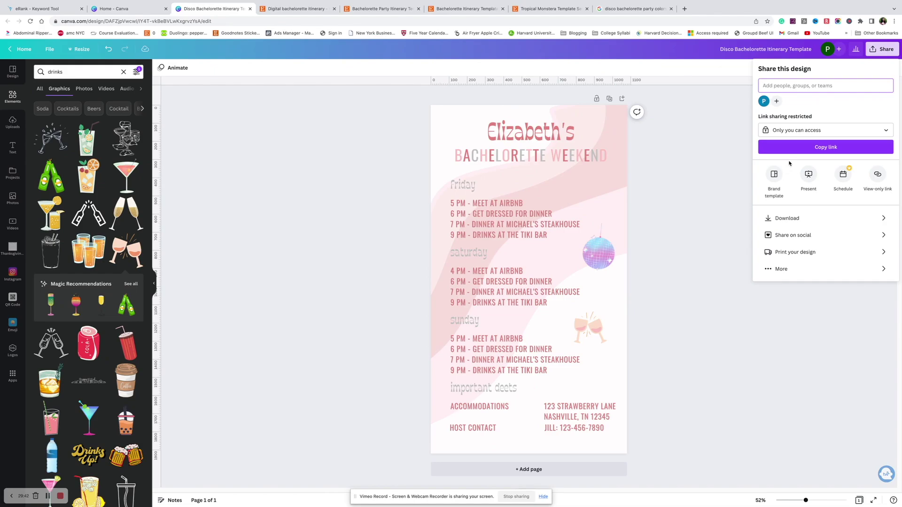
left_click(794, 272)
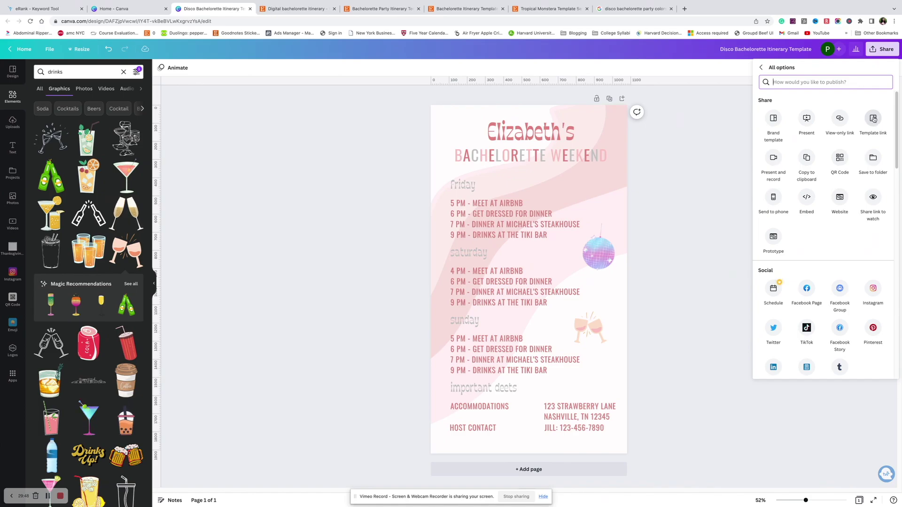
left_click(875, 124)
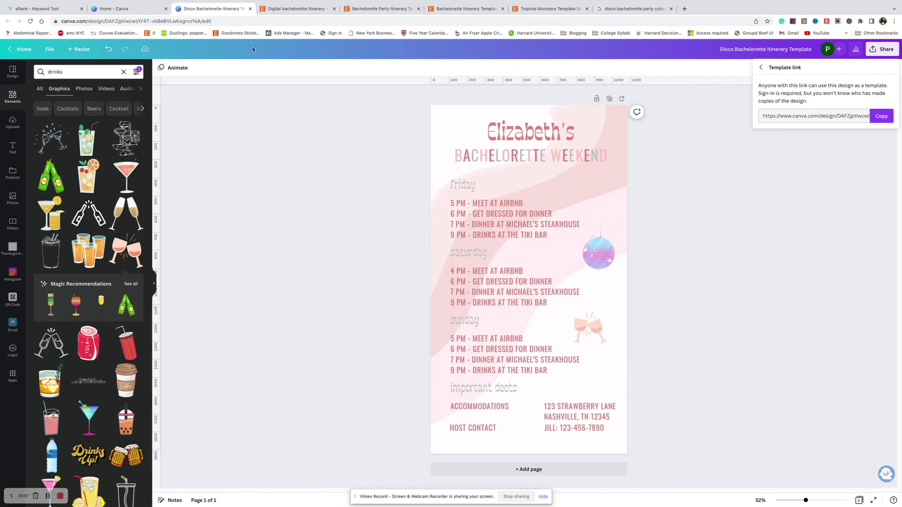
- Create a blank custom-size design of 8.5 × 11 in from the Canva home page
left_click(106, 8)
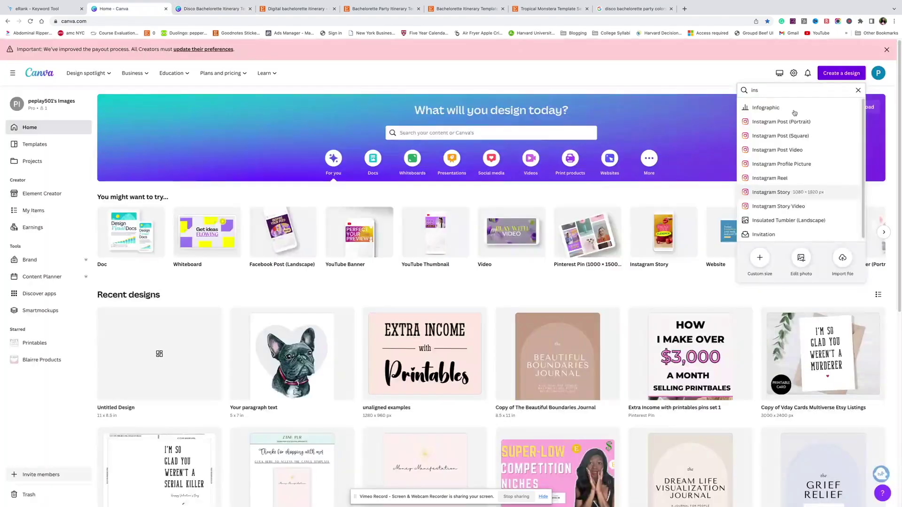
left_click(841, 73)
type("ins")
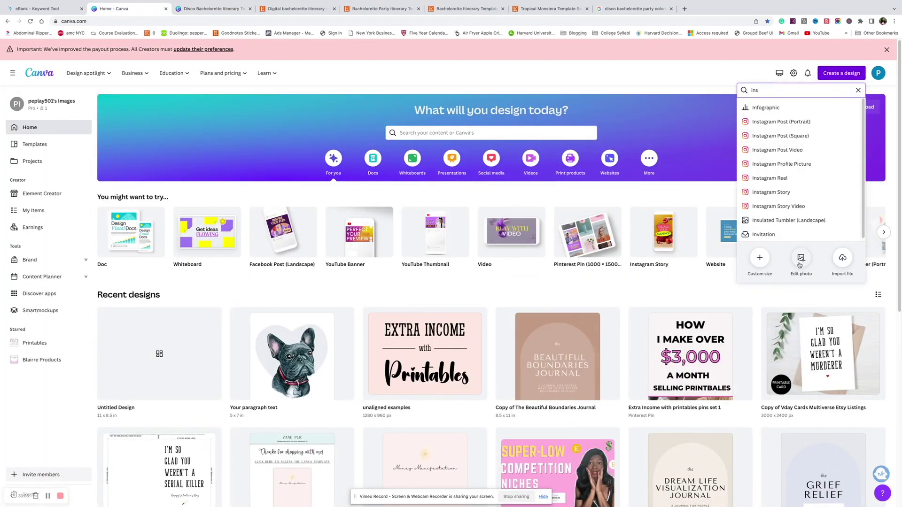
left_click(760, 257)
left_click(829, 121)
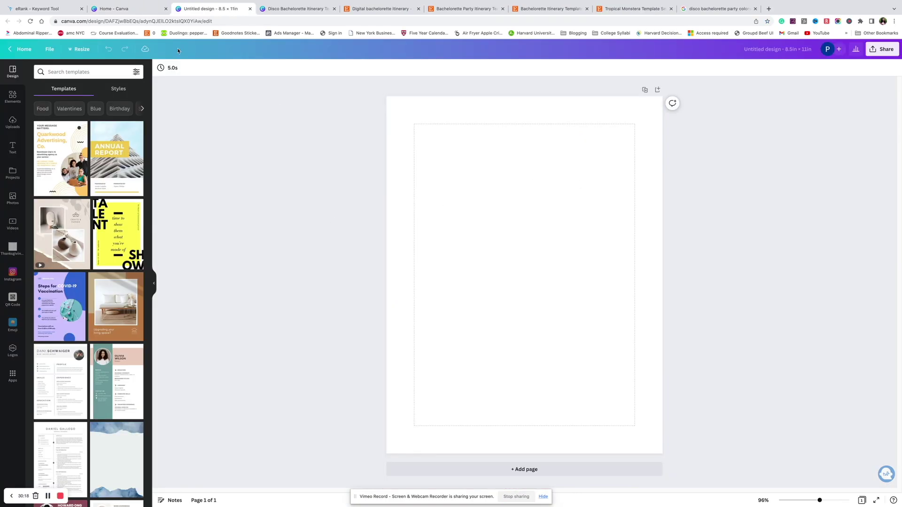
- Return to the itinerary design and append "png" to its name
left_click(287, 9)
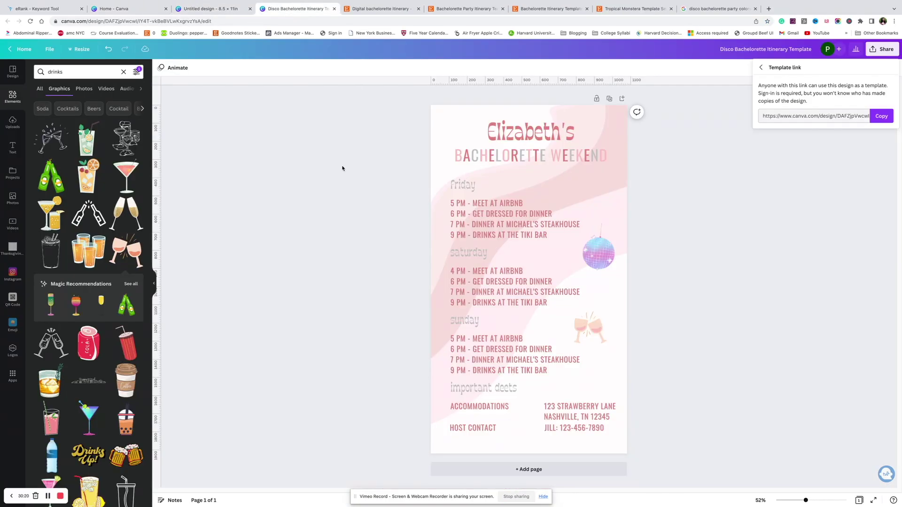
left_click(815, 51)
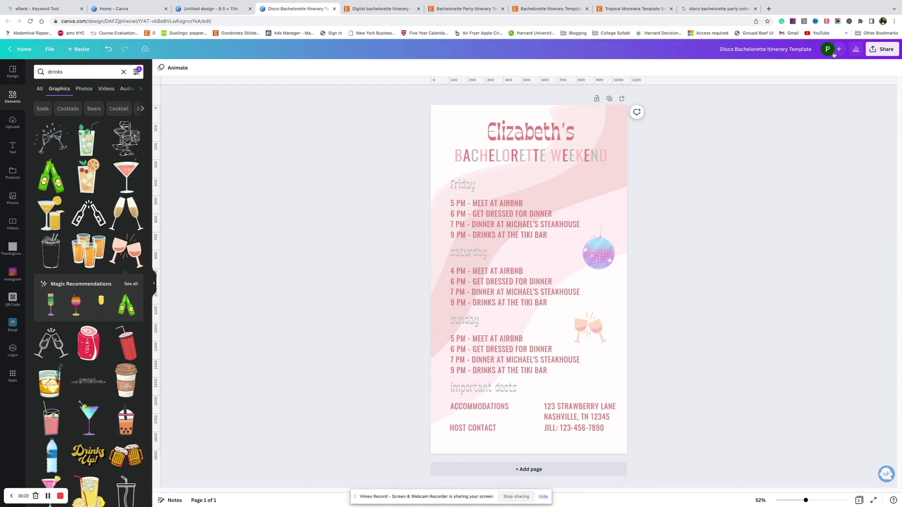
left_click(815, 49)
type("png")
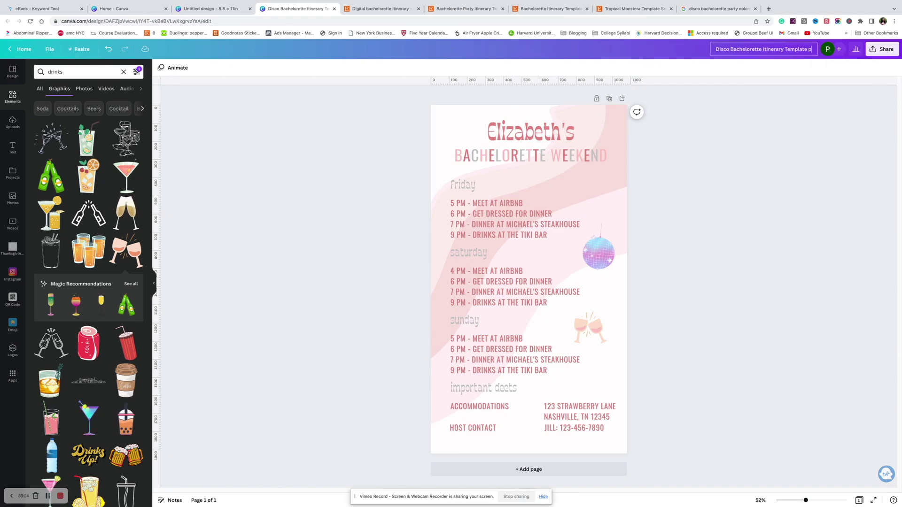
- Download the itinerary as a PNG file and switch back to the blank 8.5 × 11 in design
left_click(882, 49)
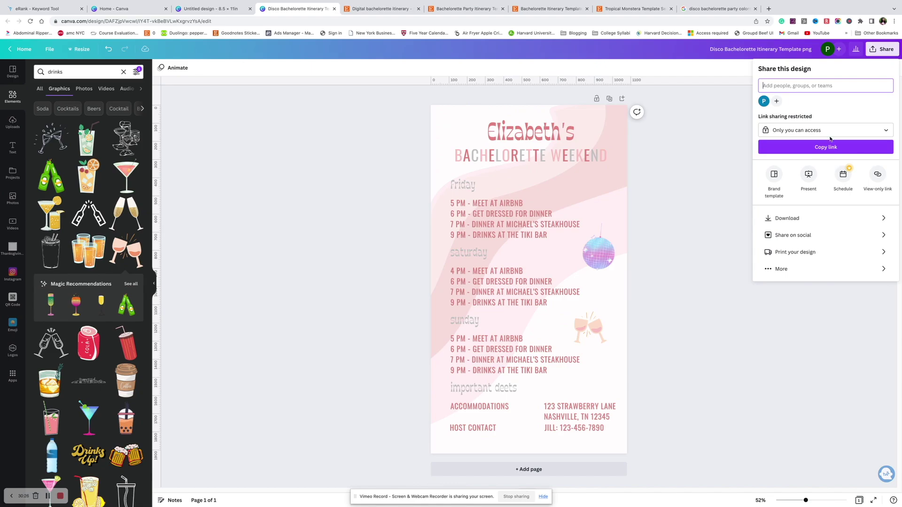
left_click(786, 214)
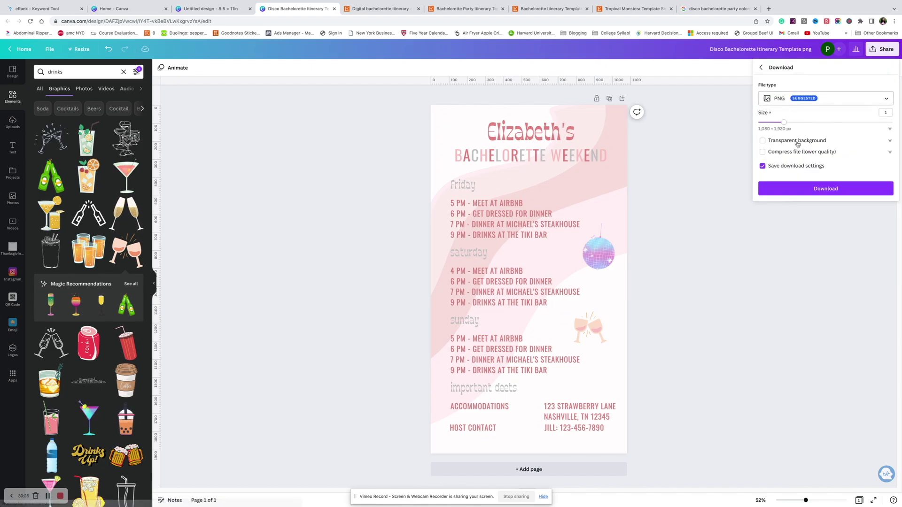
left_click(790, 195)
left_click(212, 9)
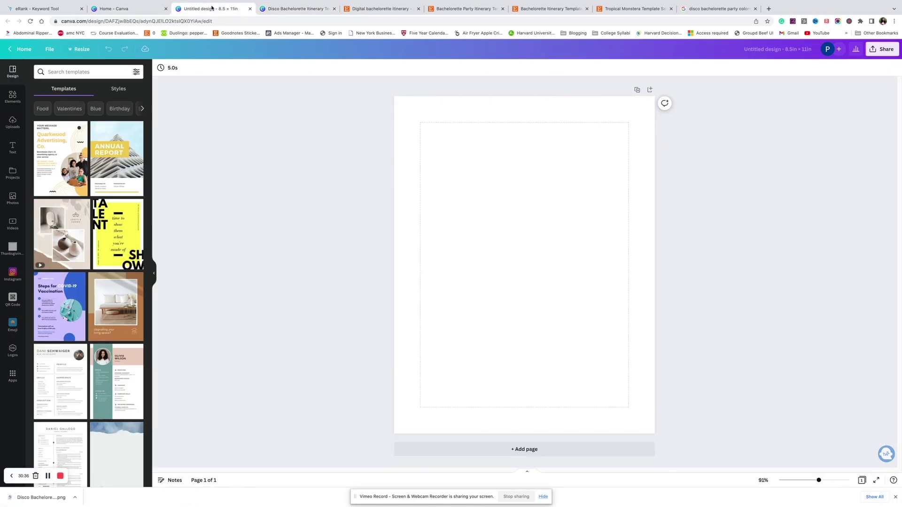
- Place the downloaded itinerary PNG on the blank page, shrink it and centre it below the space for the heading
left_click_drag(41, 498, 494, 280)
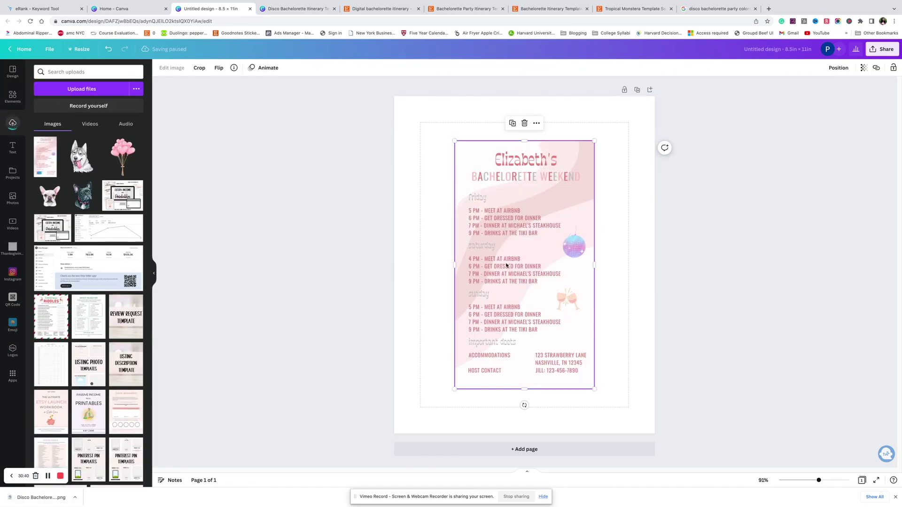
left_click_drag(592, 140, 540, 246)
left_click_drag(484, 291, 517, 248)
- Add a "Thank you for your order!" heading and a Montserrat line "CLICK HERE TO EDIT TEMPLATE" with the template link attached
left_click(480, 202)
key("t")
key("BackSpace")
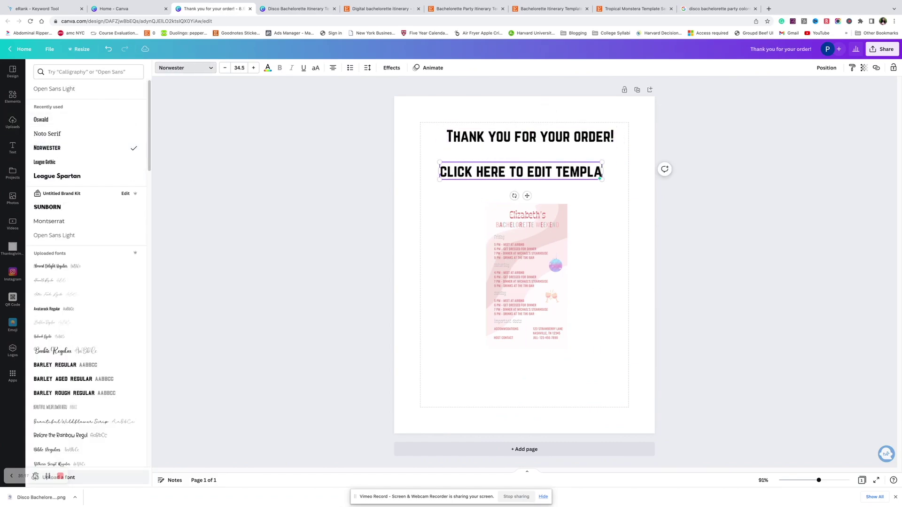
left_click(78, 224)
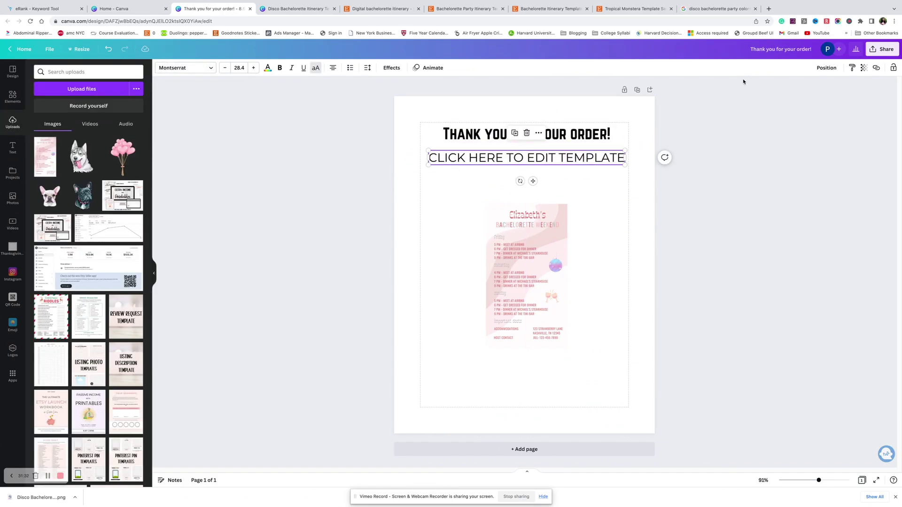
left_click(878, 68)
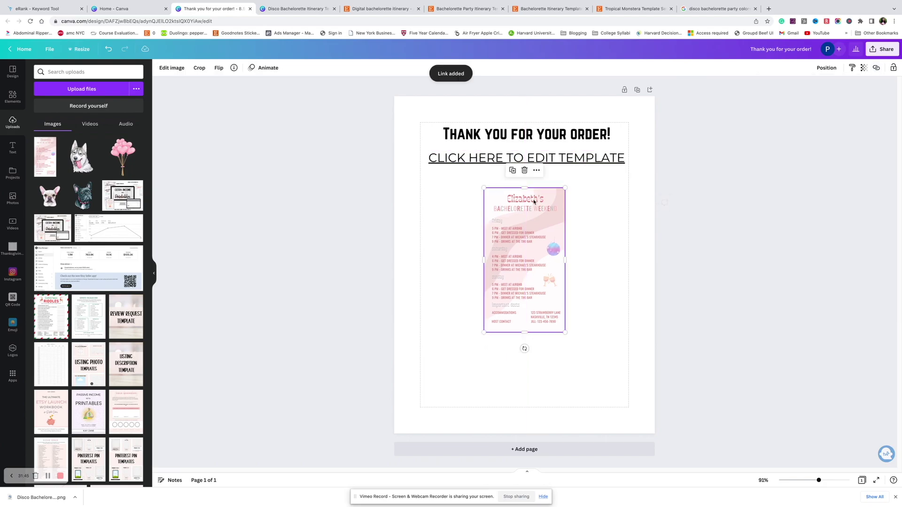
- Apply a Glow shadow to the itinerary image
left_click(173, 72)
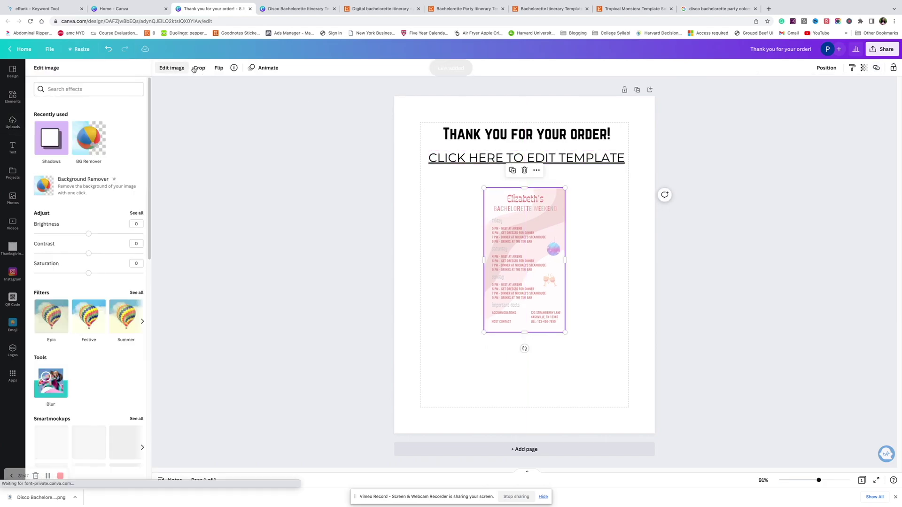
left_click(47, 140)
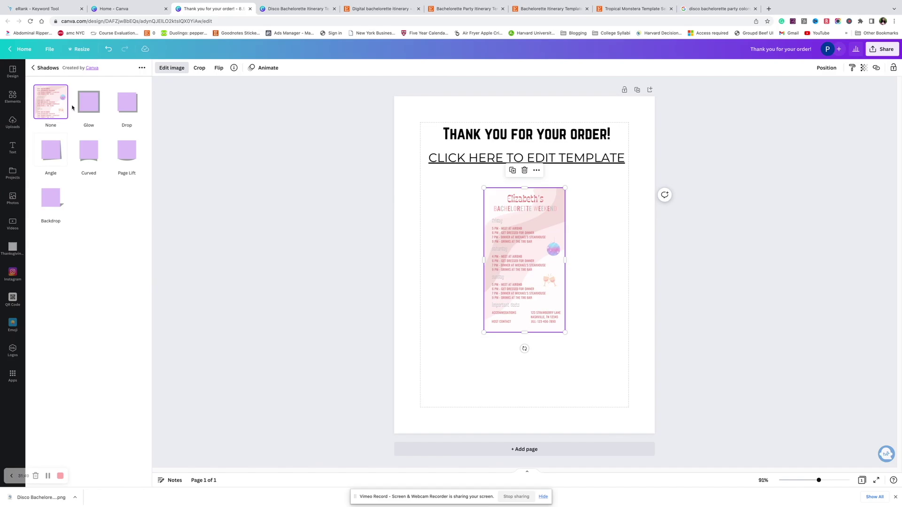
left_click(89, 103)
left_click(89, 103)
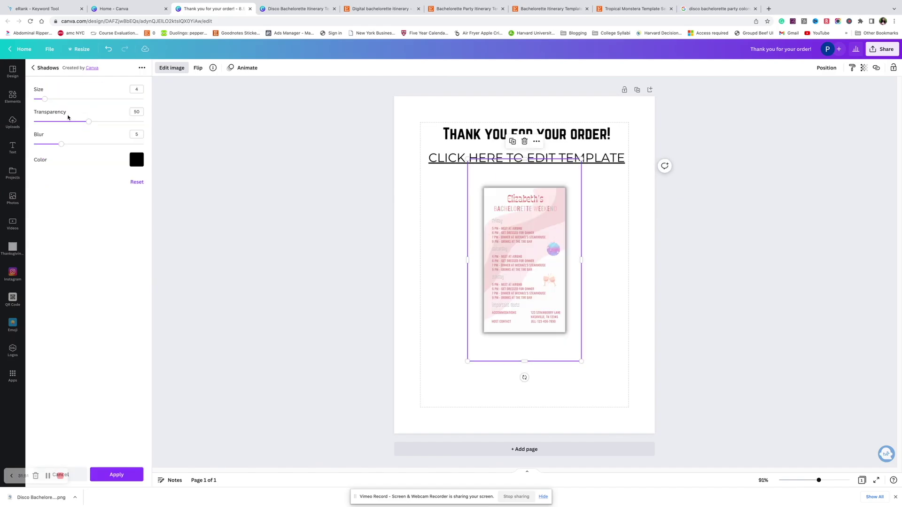
left_click(415, 116)
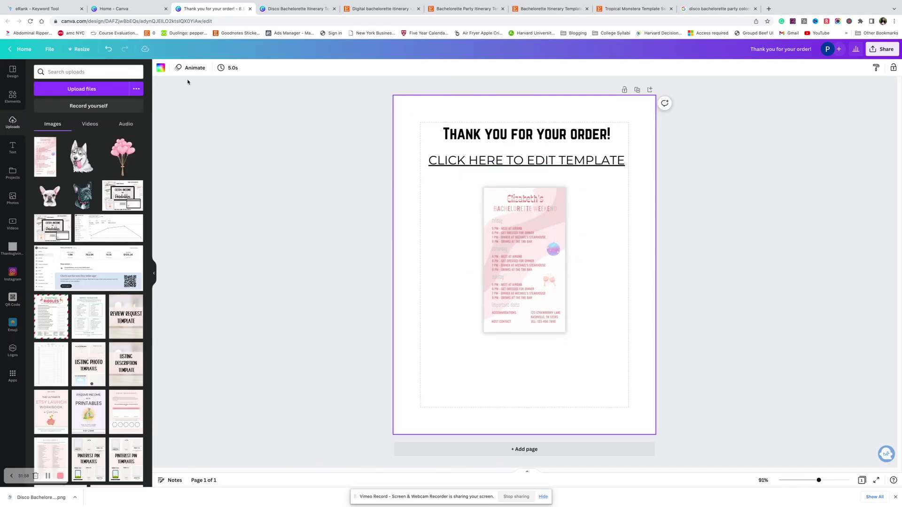
left_click(690, 325)
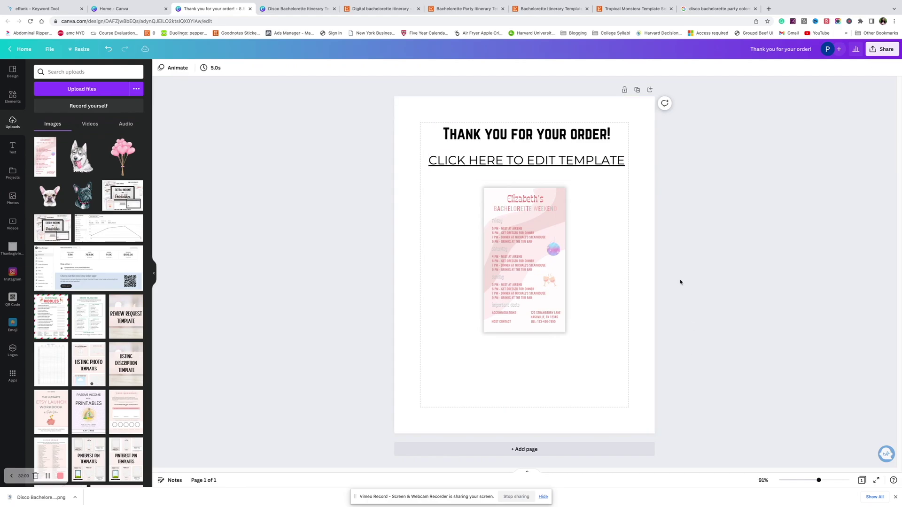
- Rename the thank-you page design "Disco Bach Itinenary Customer File"
left_click(614, 221)
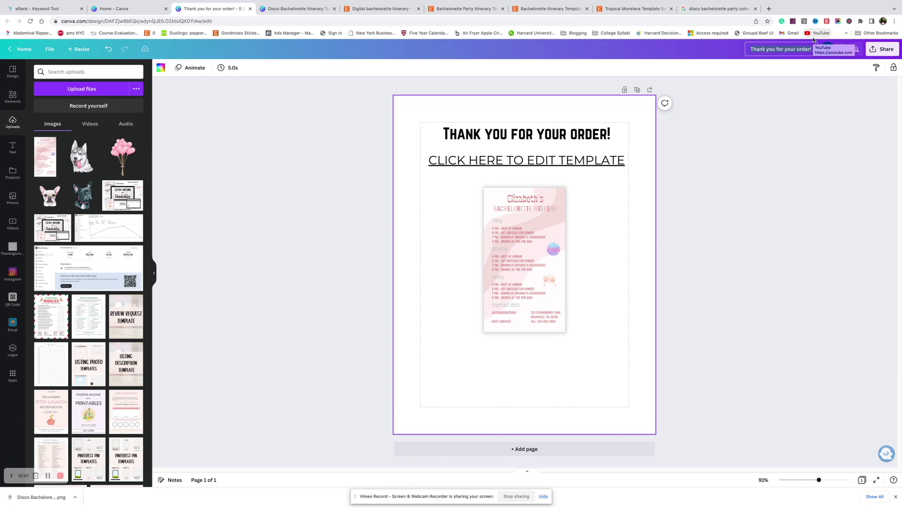
key("super+a")
key("super+v")
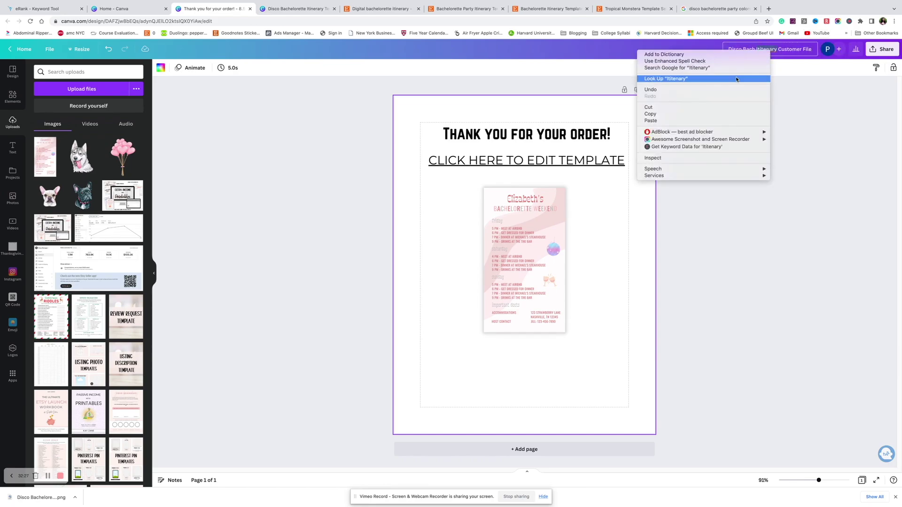
- Download the customer file as a PDF
left_click(882, 50)
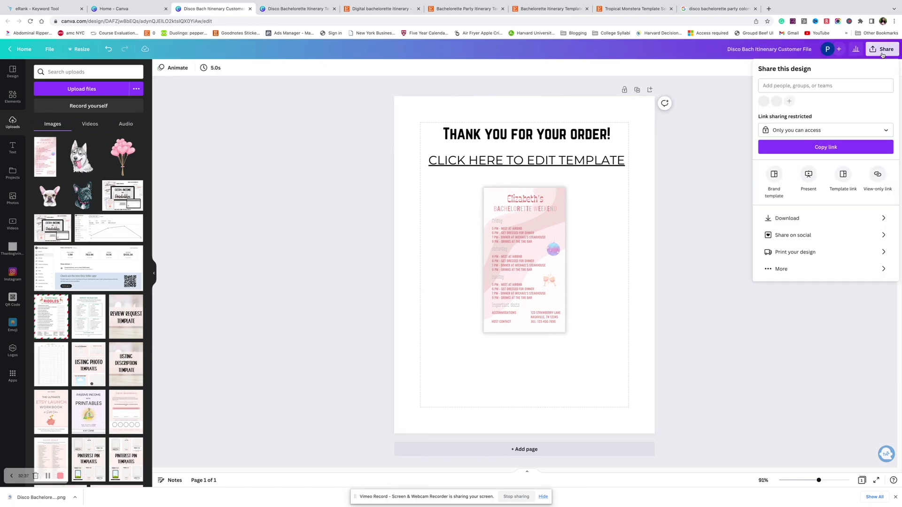
left_click(782, 218)
left_click(787, 98)
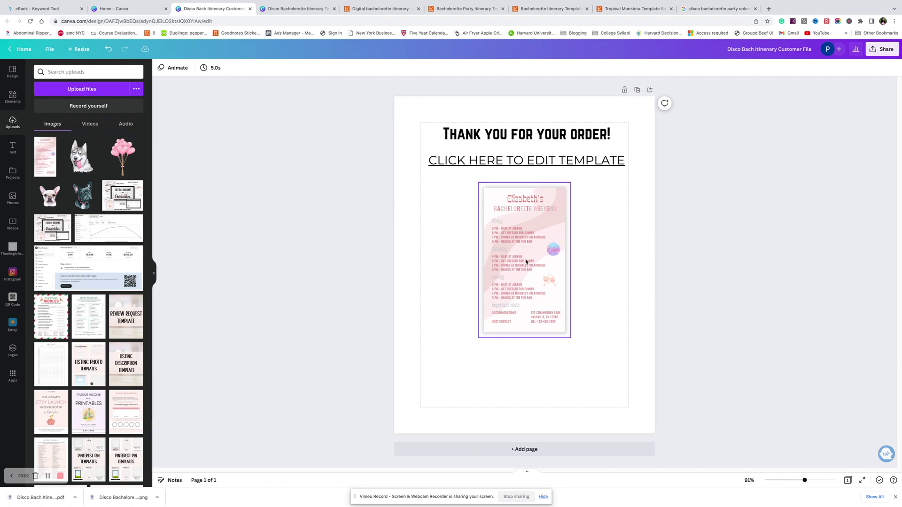
- Start a new custom-size design from the Canva home page with pixels as the unit
left_click(114, 9)
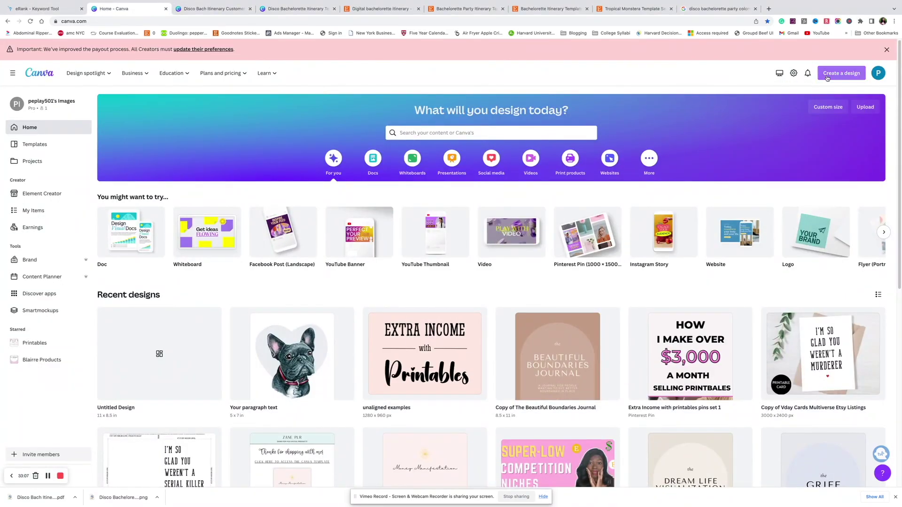
left_click(842, 73)
type("ins")
left_click(758, 259)
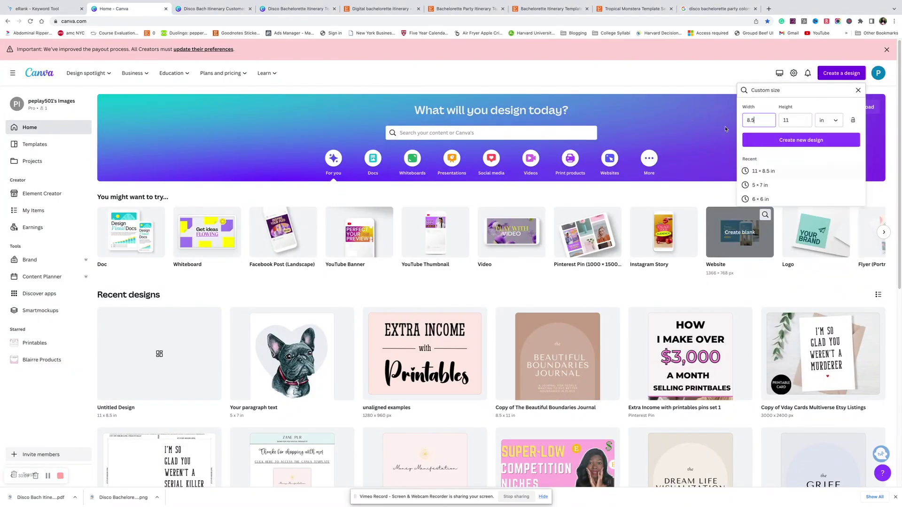
left_click(753, 118)
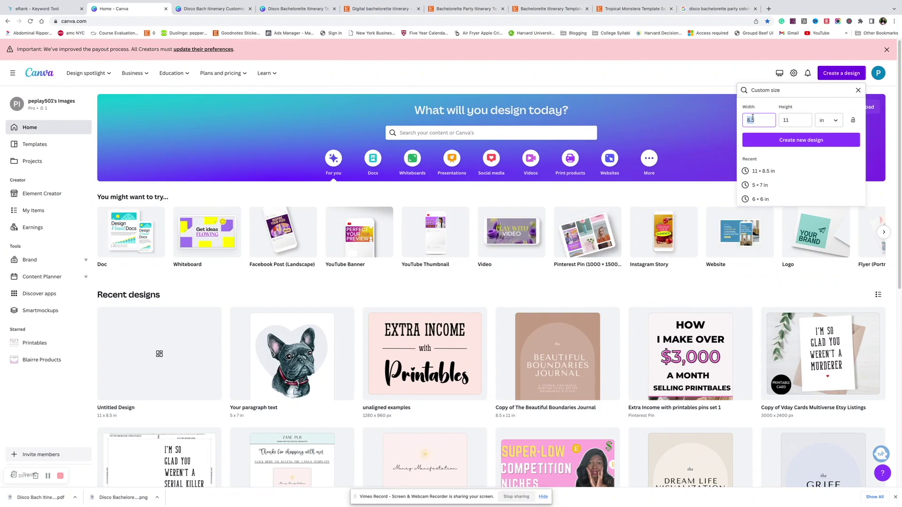
type("300")
left_click(829, 120)
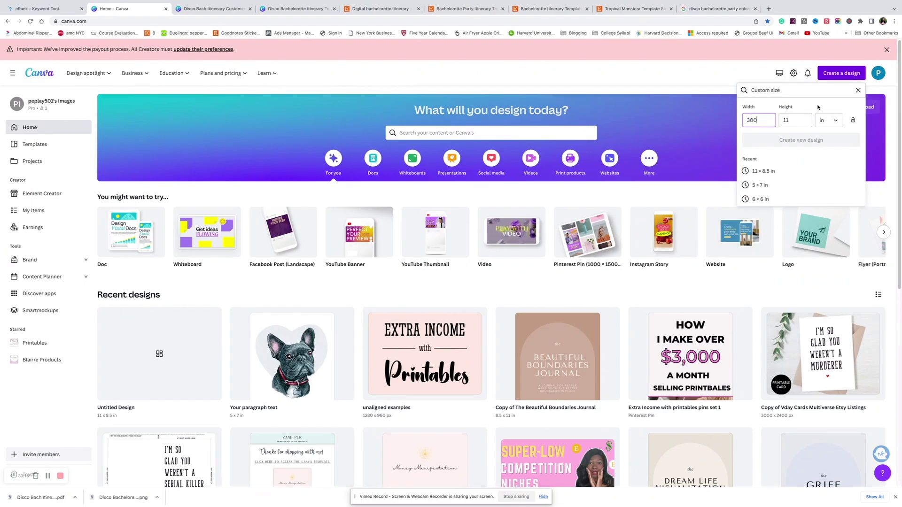
left_click(823, 140)
left_click(829, 121)
left_click(833, 140)
- Set the custom size to 3000 × 2400 px and create the blank design
double_click(755, 120)
type("3000")
double_click(786, 120)
type("2400")
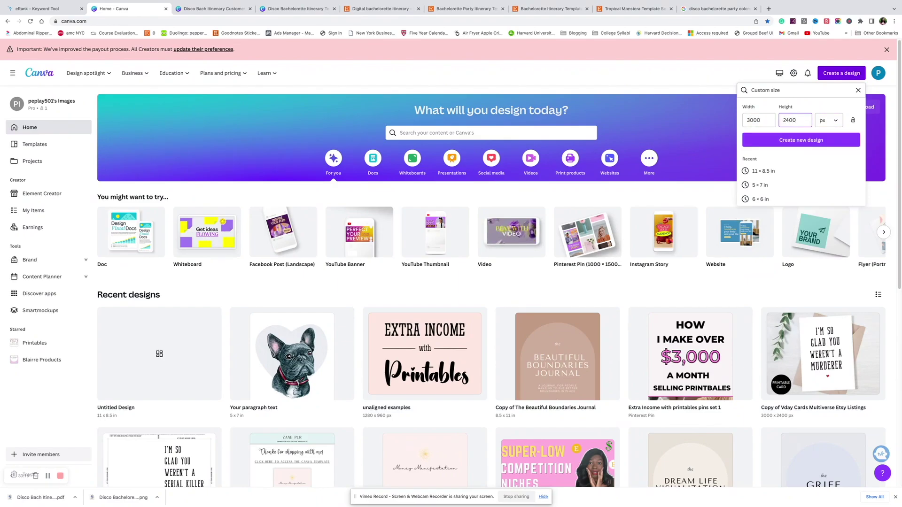
key("Return")
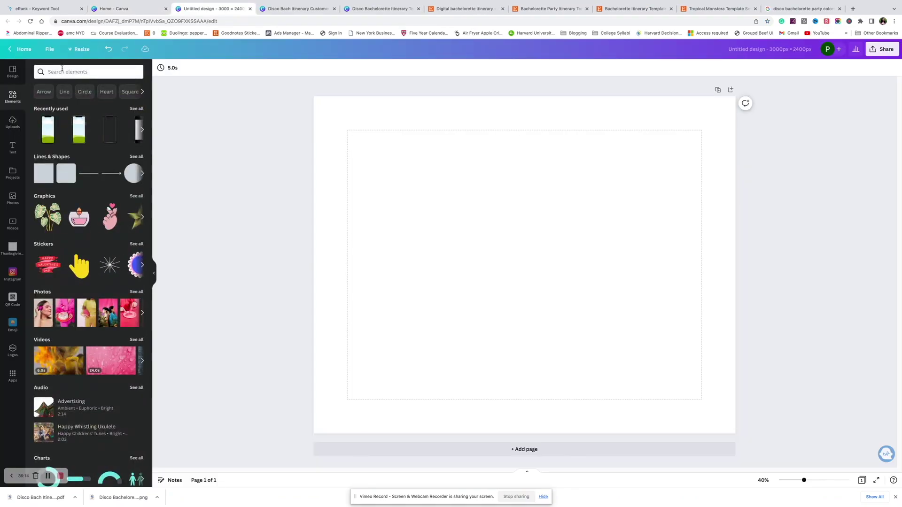
- Search the elements for "phone mockup" and limit the results to graphics
left_click(63, 70)
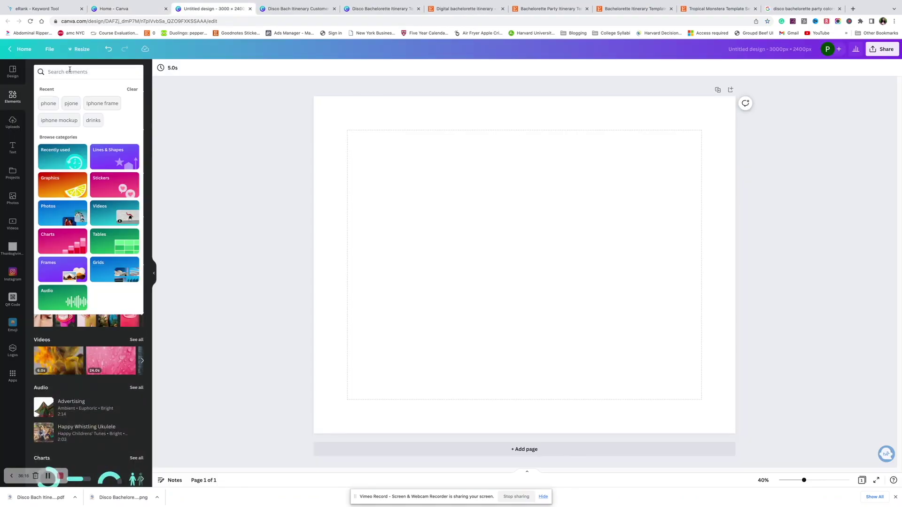
type("phone mockup")
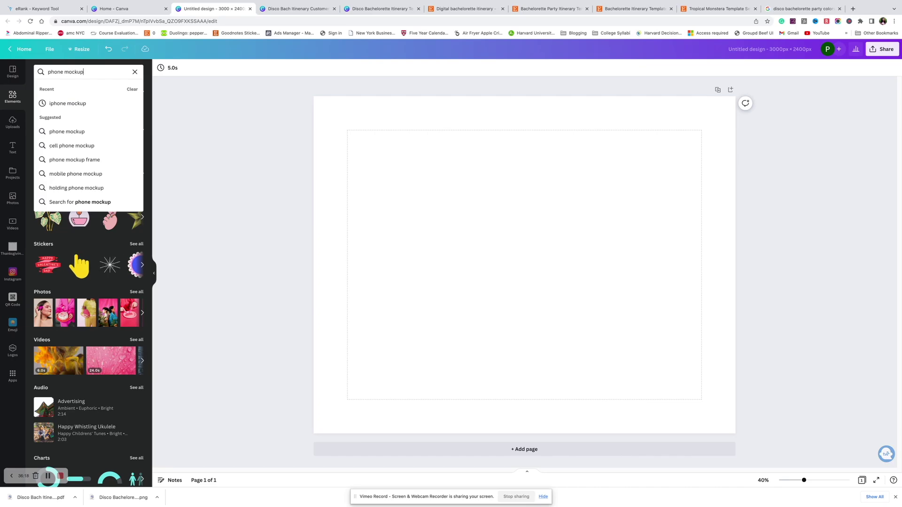
key("Return")
left_click(136, 125)
- Place a white-screened phone graphic with a black frame on the right half of the page
scroll(101, 180, "down", 5)
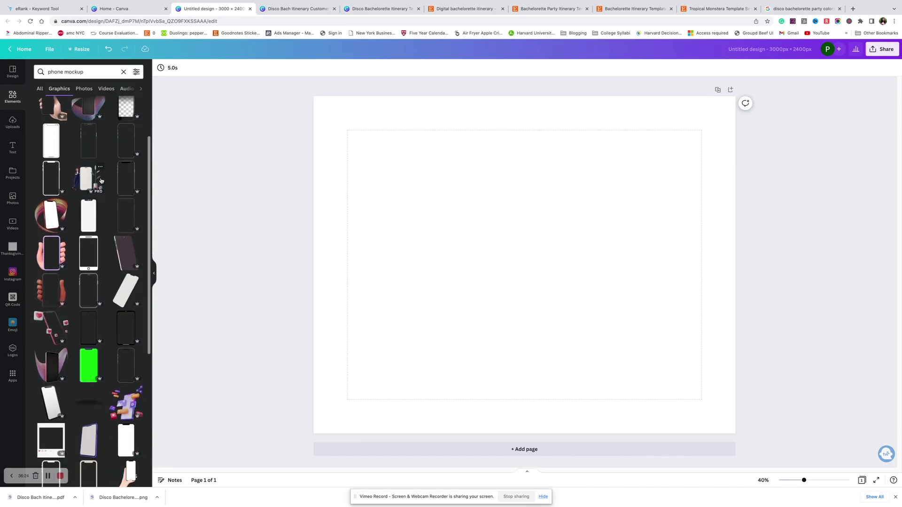
scroll(89, 177, "up", 5)
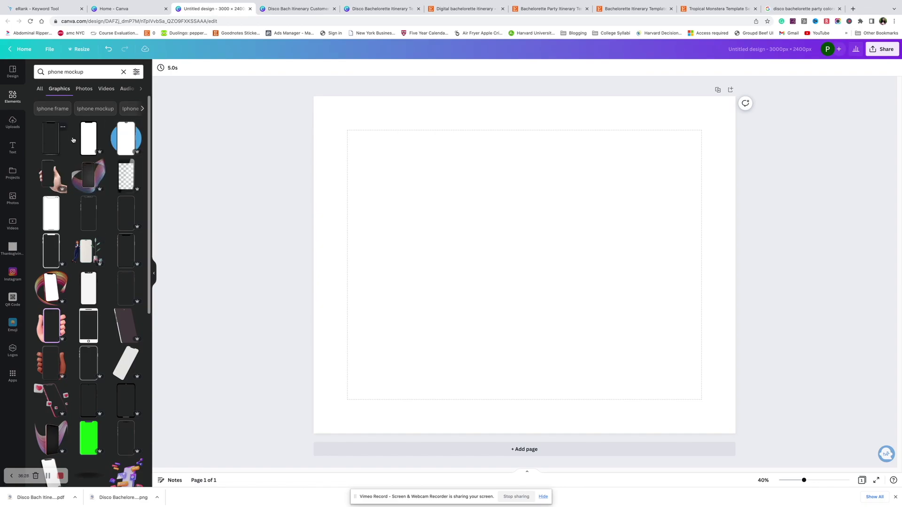
scroll(82, 194, "down", 3)
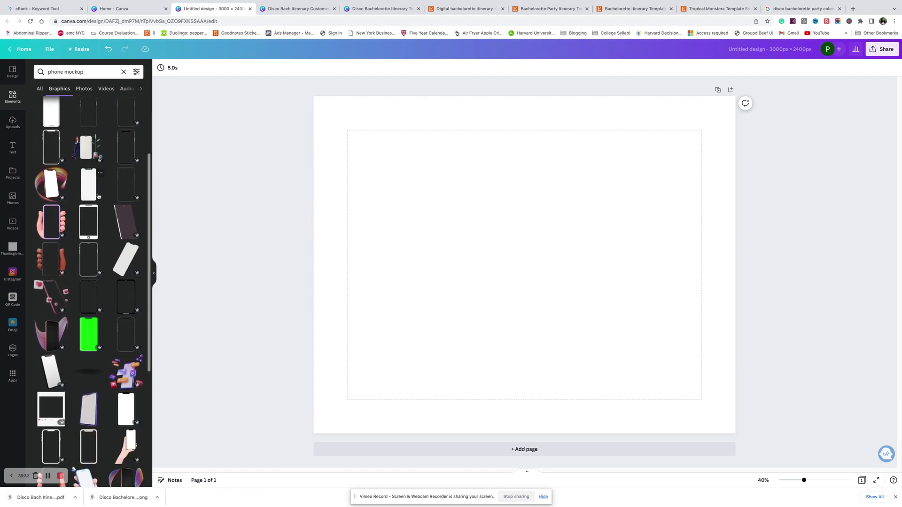
scroll(98, 196, "down", 5)
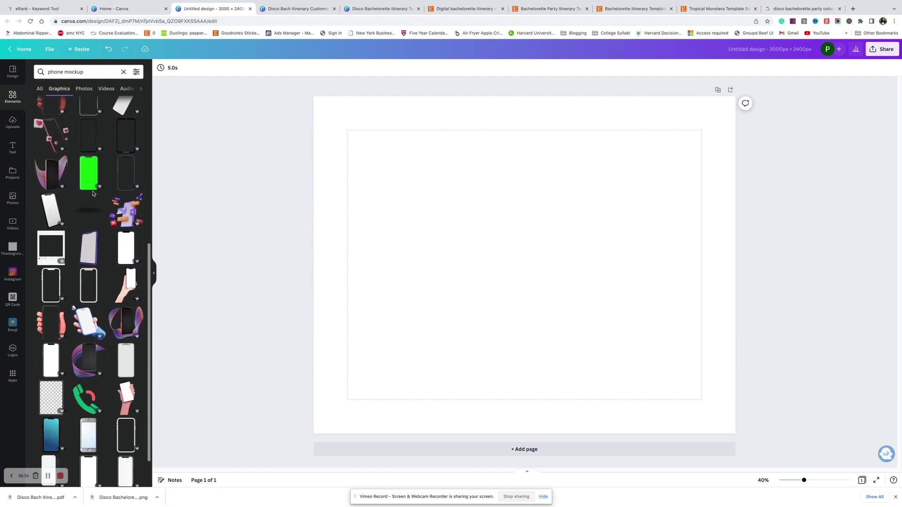
left_click_drag(49, 352, 555, 146)
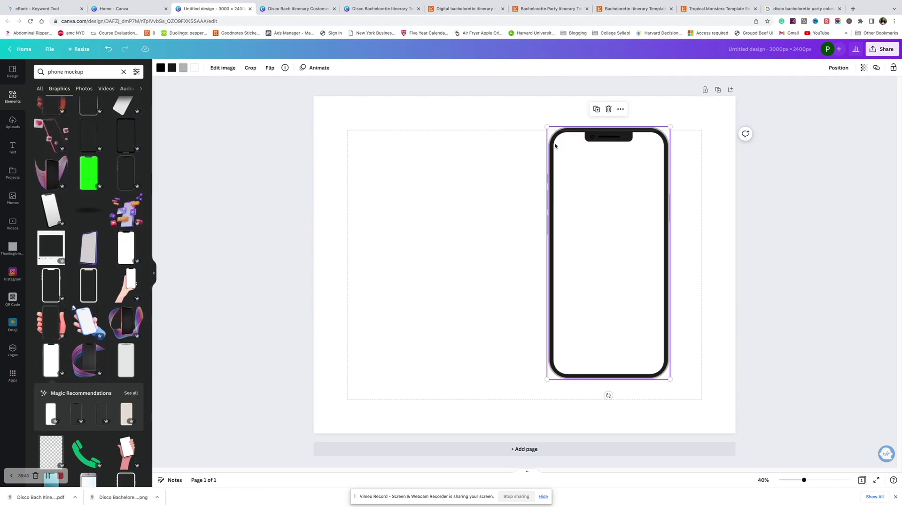
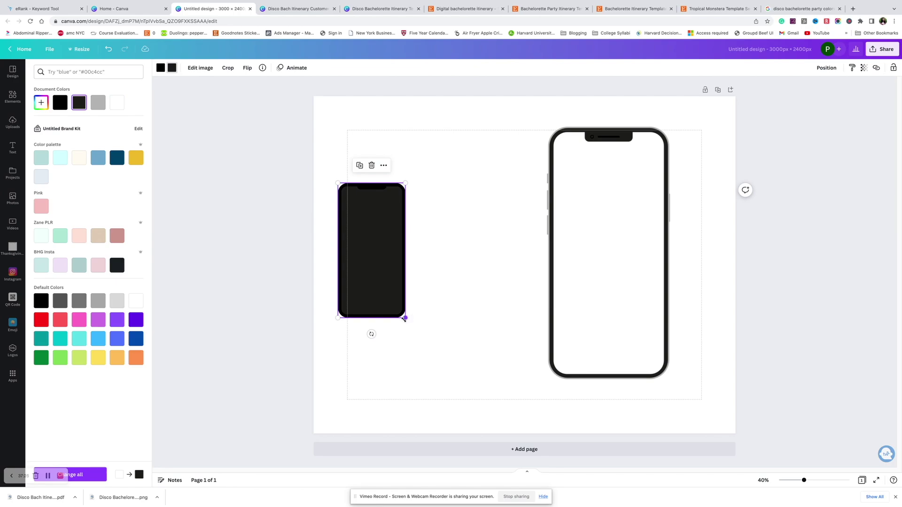
- Enlarge the dark phone graphic and position it on the left half of the page
left_click_drag(413, 336, 450, 289)
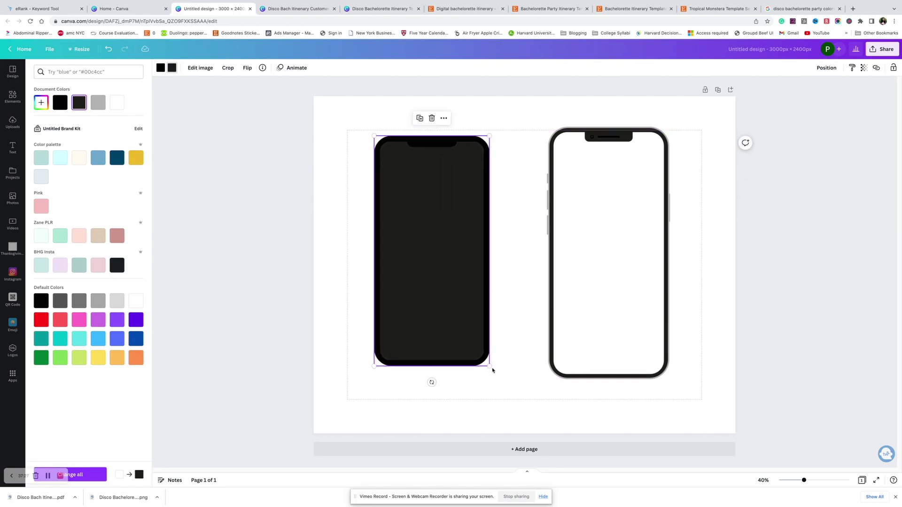
left_click(463, 349)
left_click_drag(490, 366, 512, 411)
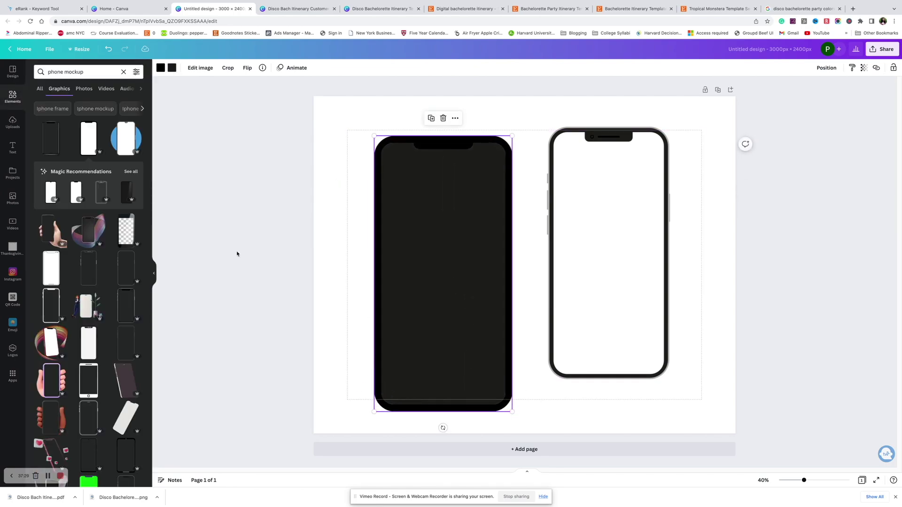
- Add the uploaded itinerary image and resize and centre it to fill the dark phone's screen
left_click(12, 123)
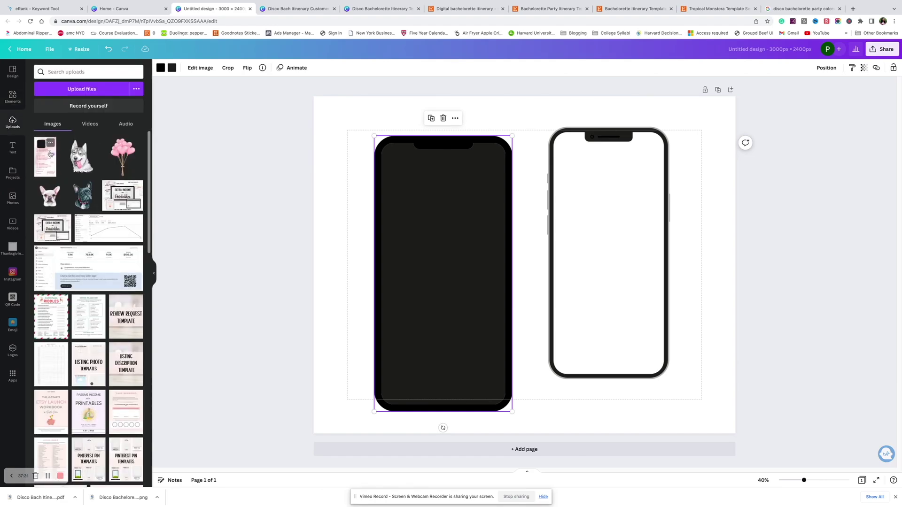
left_click(47, 159)
left_click_drag(539, 228, 466, 239)
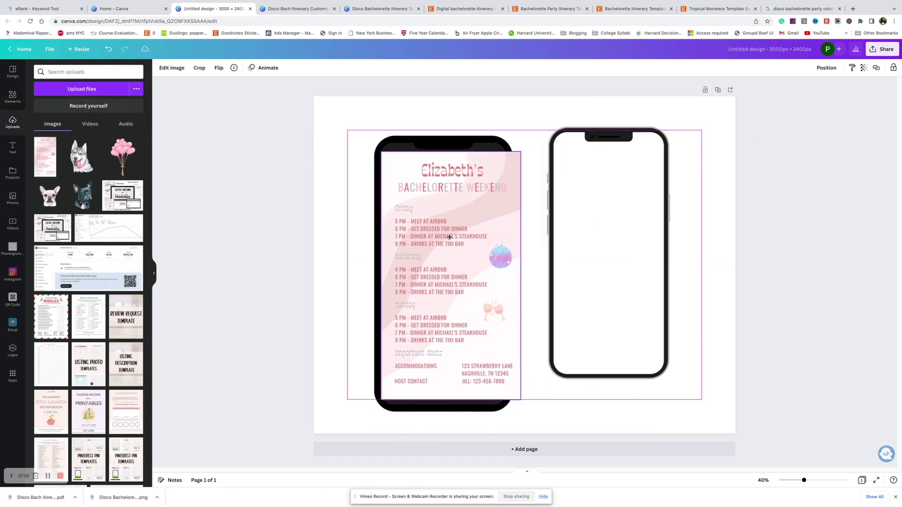
left_click_drag(518, 398, 506, 380)
left_click_drag(443, 380, 464, 396)
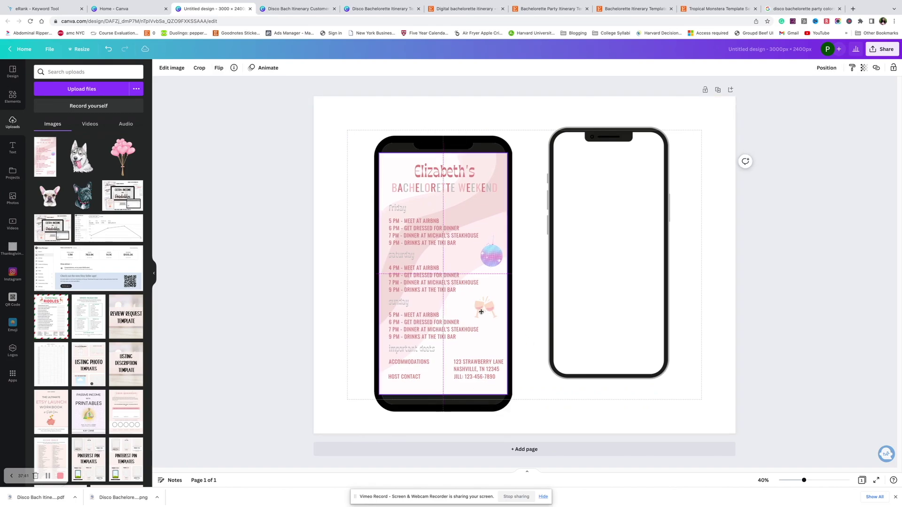
left_click_drag(481, 313, 480, 312)
- Recolor the dark phone so that its screen area matches the black frame
left_click(479, 150)
left_click(480, 149)
left_click(160, 67)
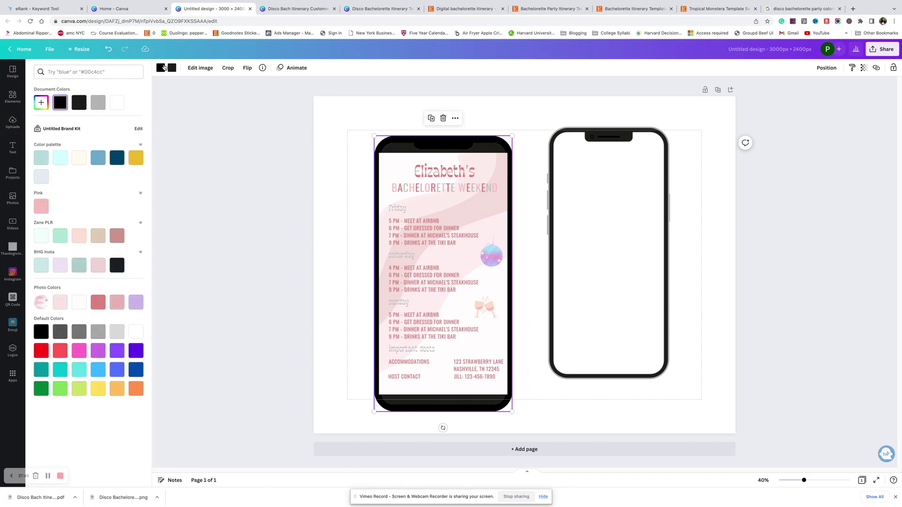
left_click(166, 68)
left_click(162, 68)
key("Escape")
- Delete the white-screened phone and move the itinerary phone mockup to the right half of the page, tilted slightly clockwise
left_click(328, 143)
left_click(637, 195)
key("Delete")
left_click_drag(366, 273, 524, 264)
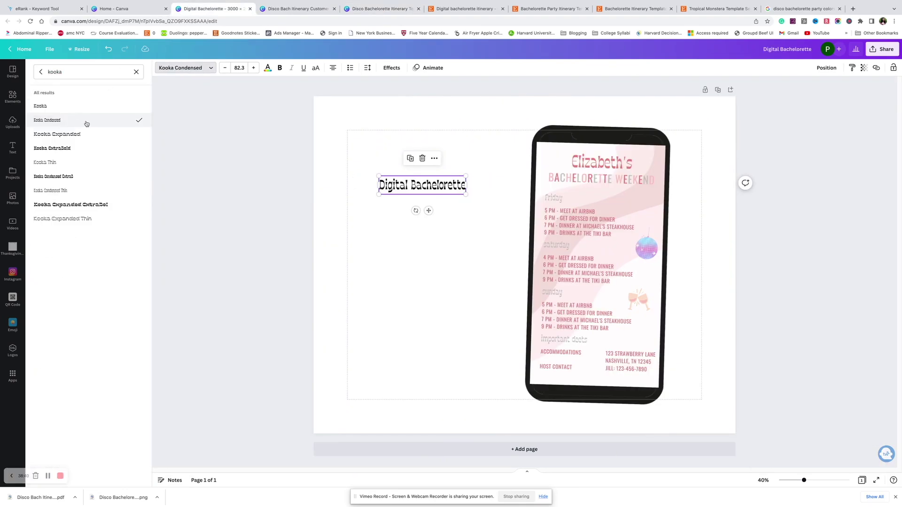
- Enlarge the "Digital Bachelorette" heading to size 164 and duplicate it below as a second line reading "Weekend Itinerary"
left_click(12, 122)
left_click_drag(466, 194, 514, 181)
key("ctrl+d")
key("ctrl+a")
type("Week")
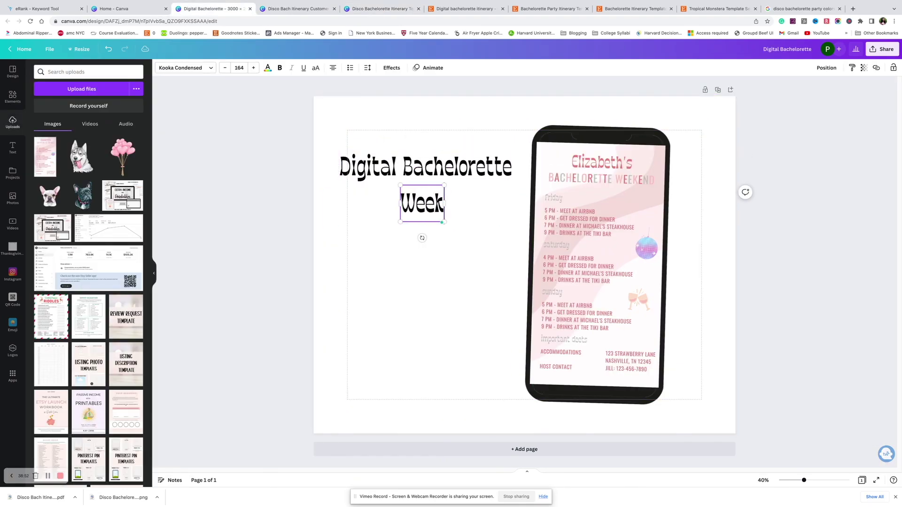
type("end Itiner")
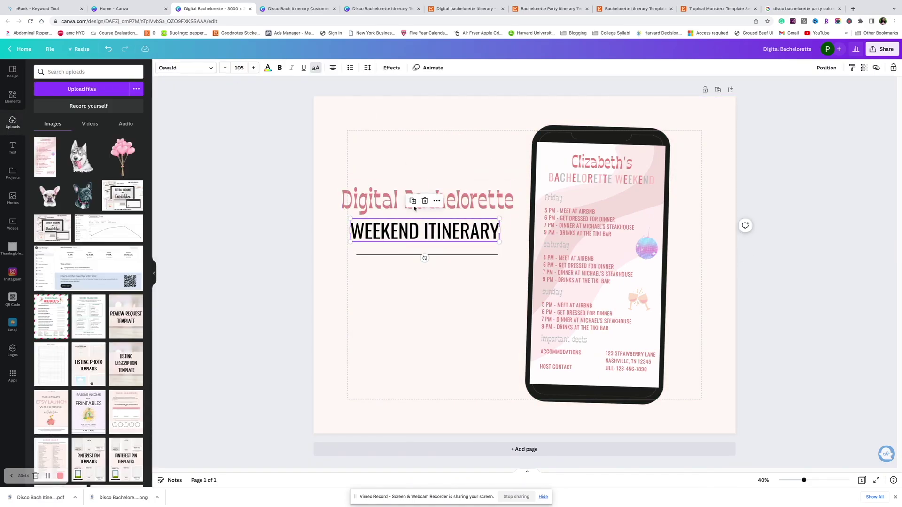
- Duplicate the "WEEKEND ITINERARY" text, change the copy to "EDIT YOURSELF WITH CANVA", and centre it beneath the divider line
left_click(413, 202)
type("EDIT YOURSELF WITH CANVA")
left_click_drag(418, 287, 432, 269)
left_click_drag(431, 269, 432, 269)
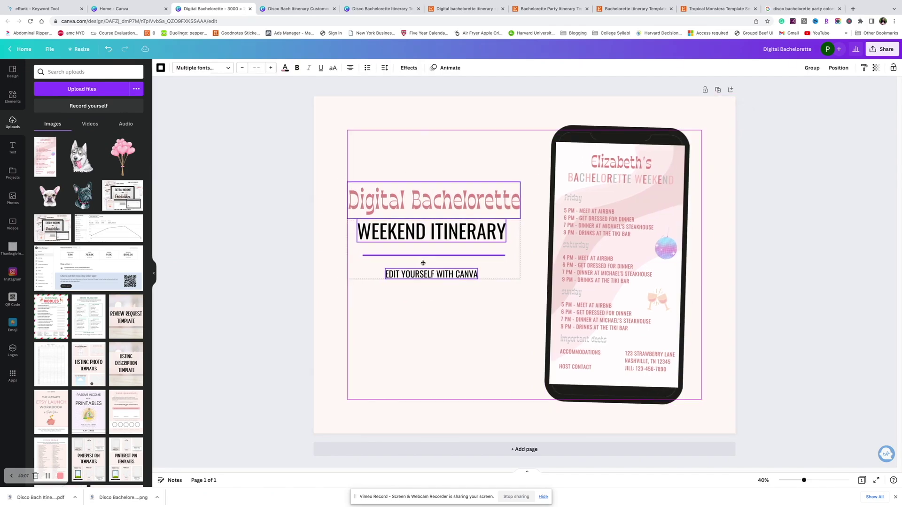
- Duplicate the page and set a "bachelorette" stock photo of a gift, champagne bottle and glass as the copy's background
left_click(366, 145)
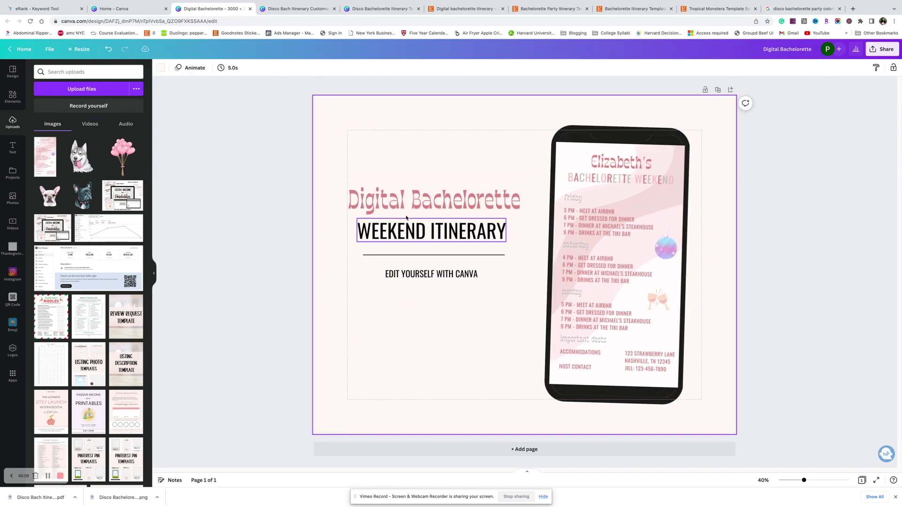
left_click(715, 91)
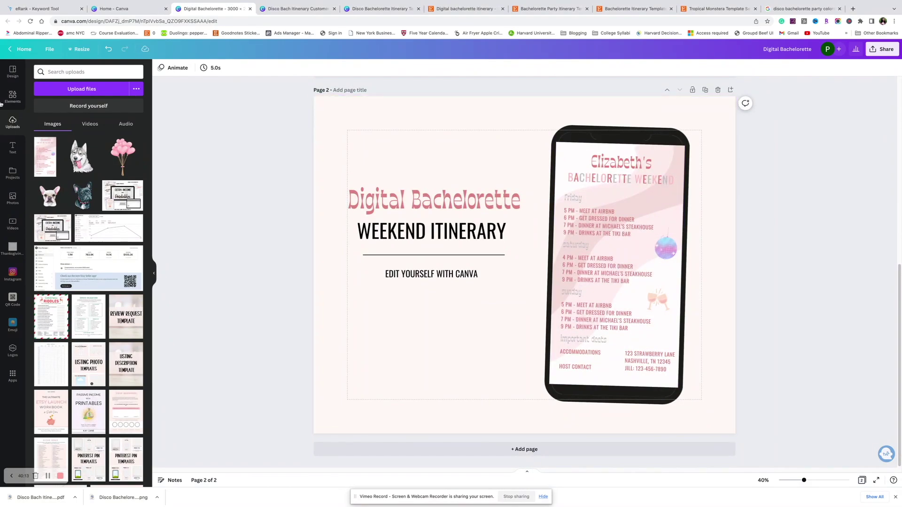
left_click(12, 197)
left_click(59, 73)
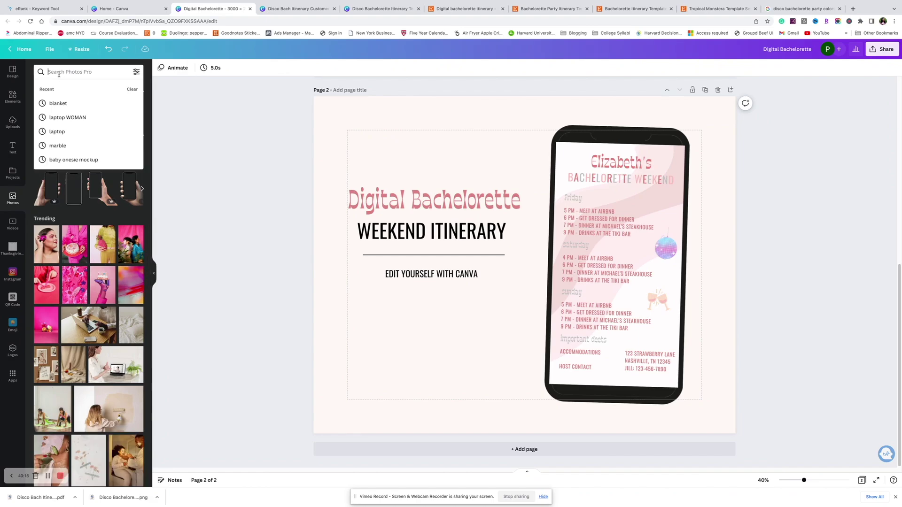
type("bachelorette")
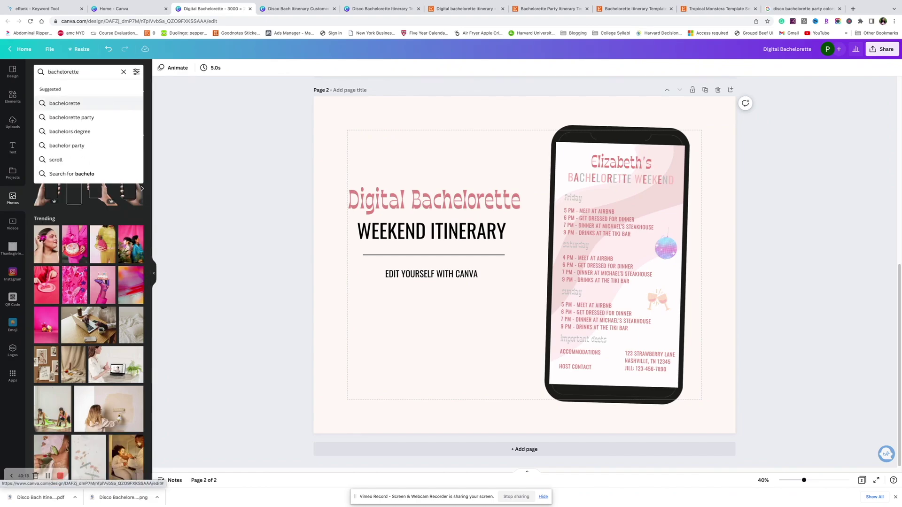
left_click(65, 104)
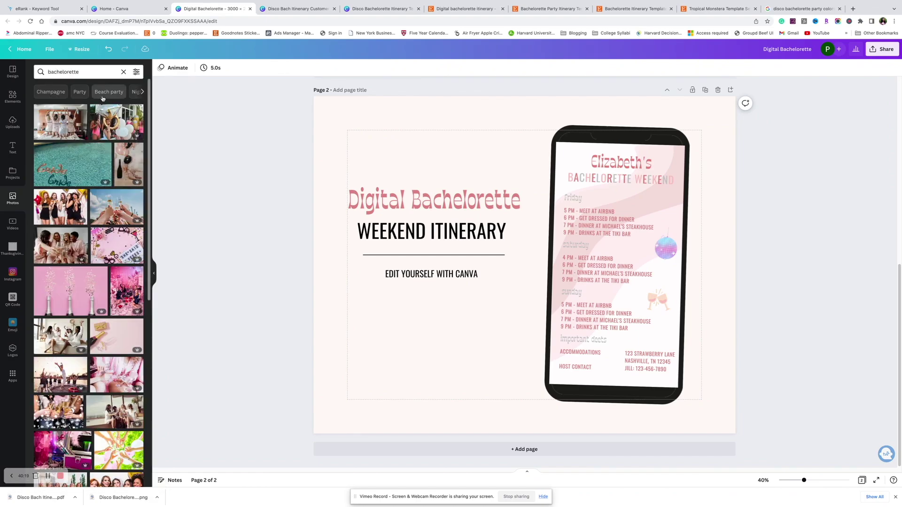
left_click_drag(117, 336, 397, 423)
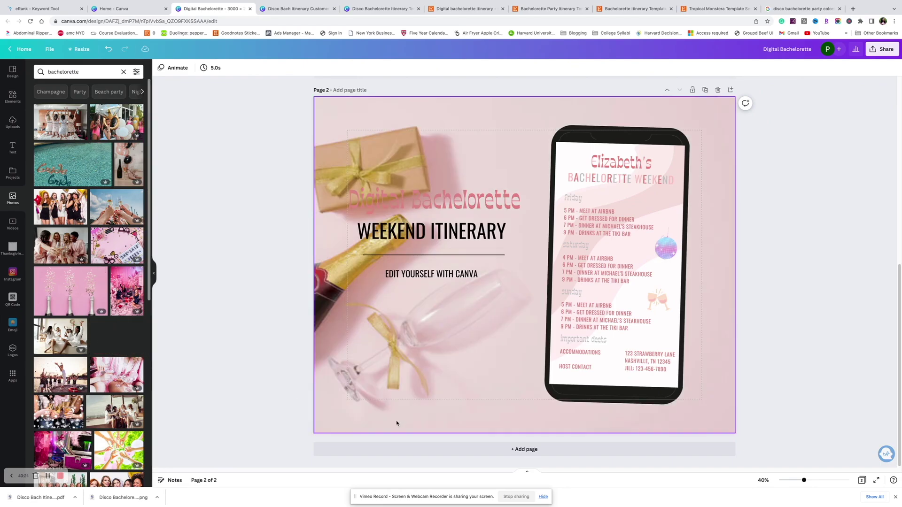
- Flip page 2's background photo horizontally and reduce its opacity so that it looks faded
scroll(106, 333, "down", 1)
scroll(106, 334, "down", 3)
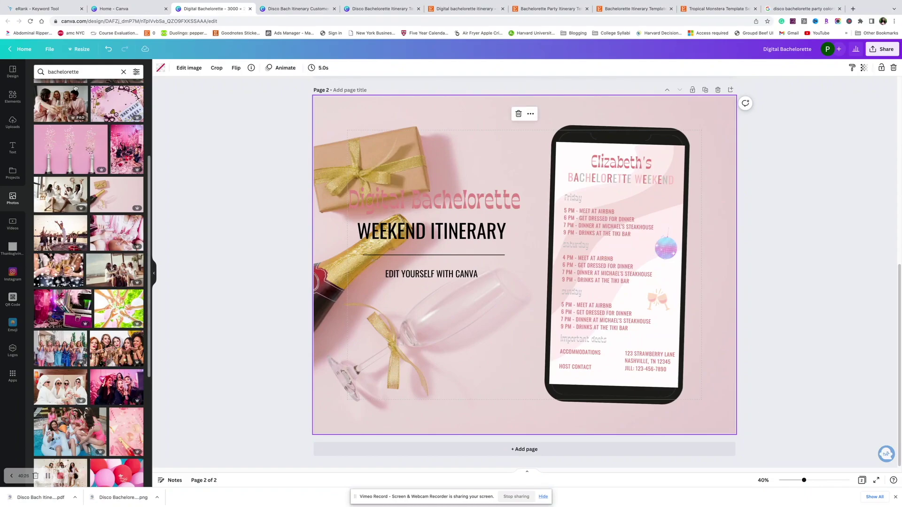
left_click(236, 68)
left_click(240, 86)
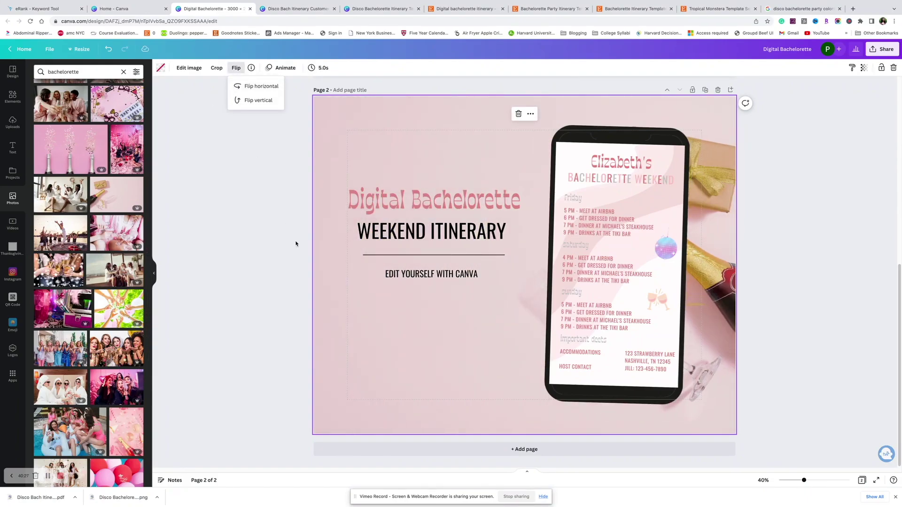
left_click(387, 161)
left_click(865, 68)
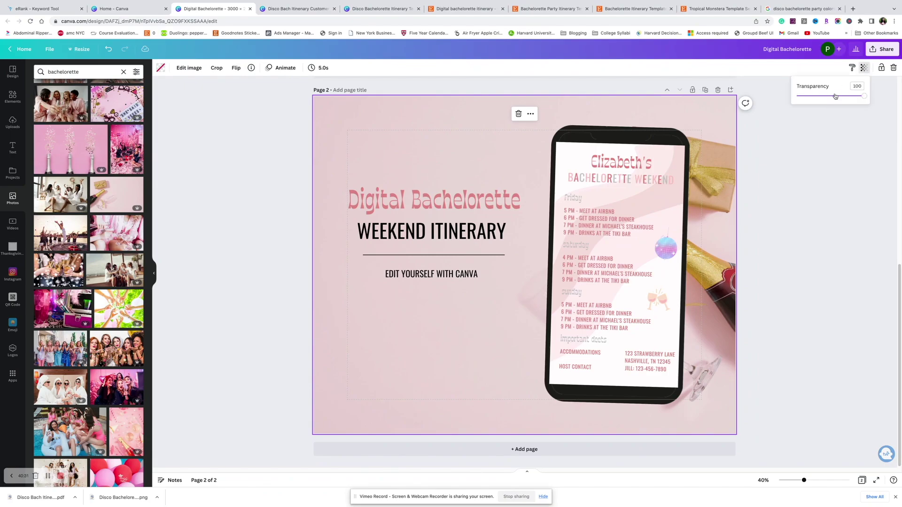
left_click_drag(840, 96, 828, 95)
left_click(811, 239)
- Download both pages of the listing design as PNG images at 3,000 × 2,400 px
scroll(811, 240, "up", 3)
scroll(811, 239, "down", 2)
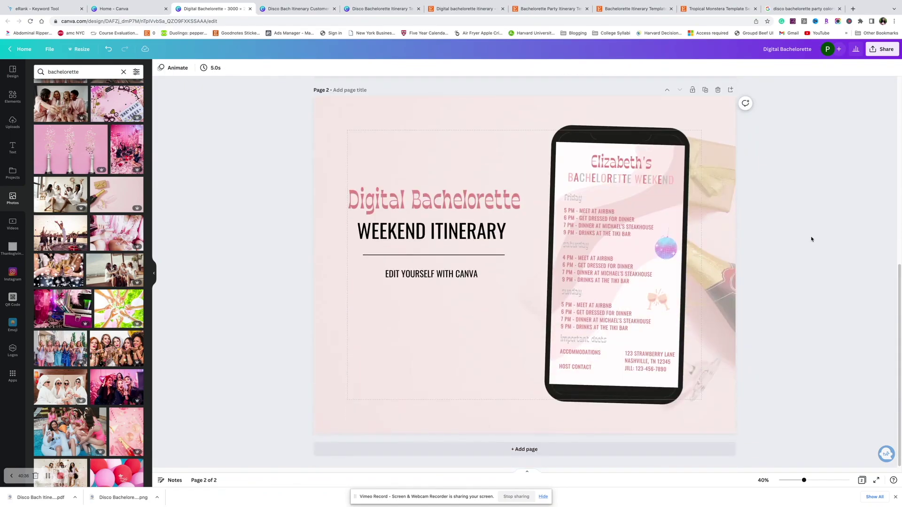
scroll(709, 181, "up", 5)
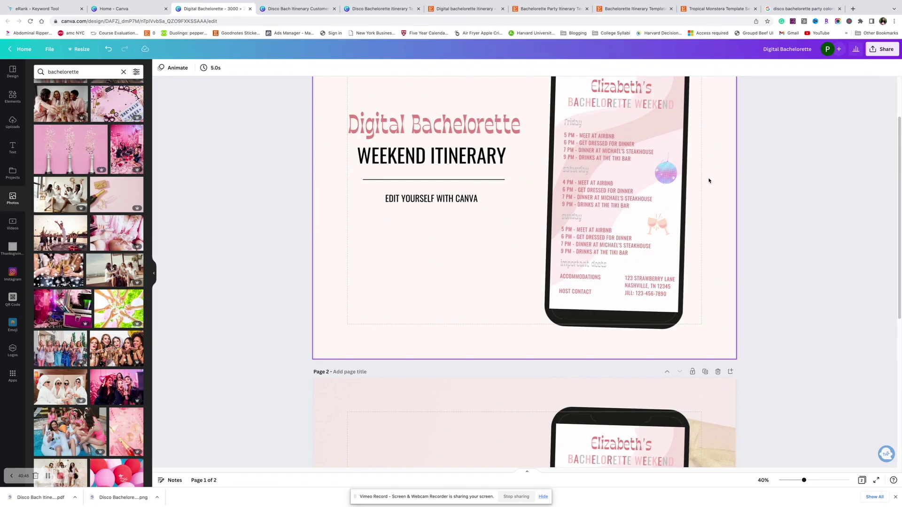
scroll(709, 181, "up", 2)
left_click(882, 49)
left_click(780, 218)
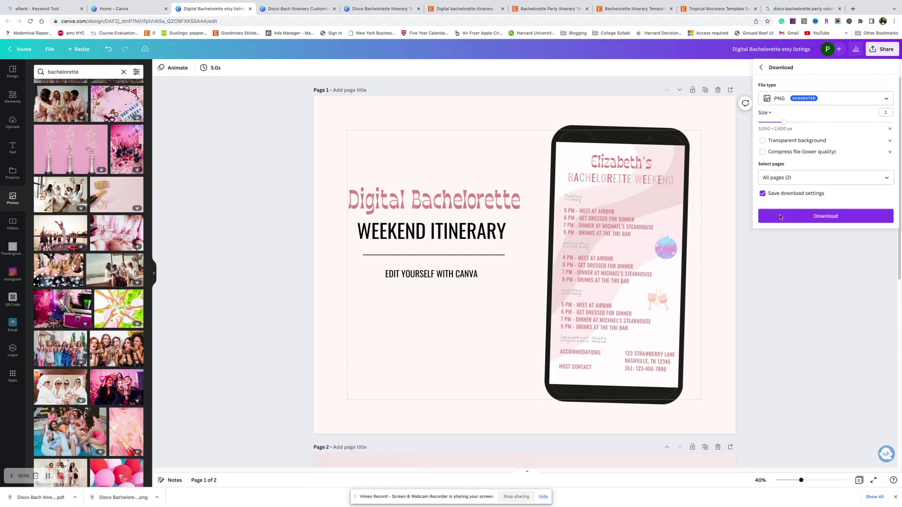
left_click(780, 216)
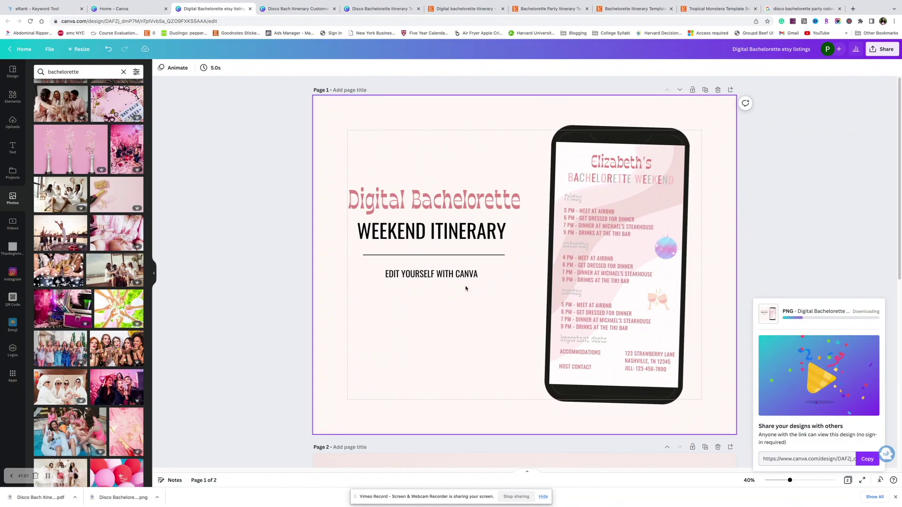
- Switch to Etsy's Shop Manager and add the two downloaded mockup images as photos of a new listing
left_click(718, 10)
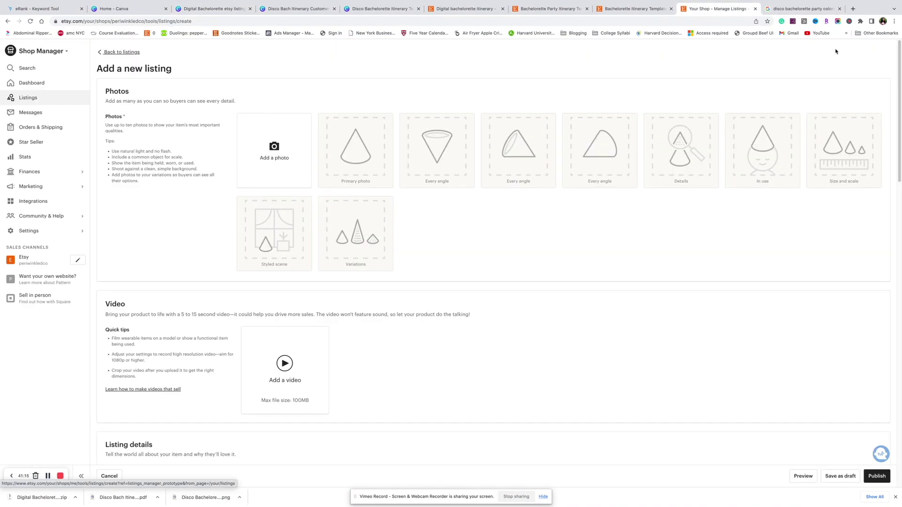
left_click_drag(234, 171, 233, 183)
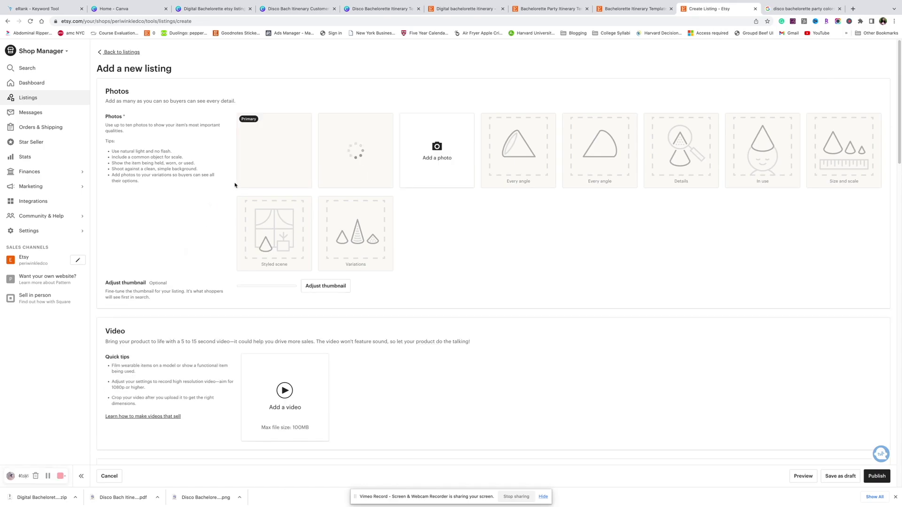
- Set the listing details to "I did", "A finished product" and "2020 - 2023", with Digital as the type
scroll(258, 191, "down", 10)
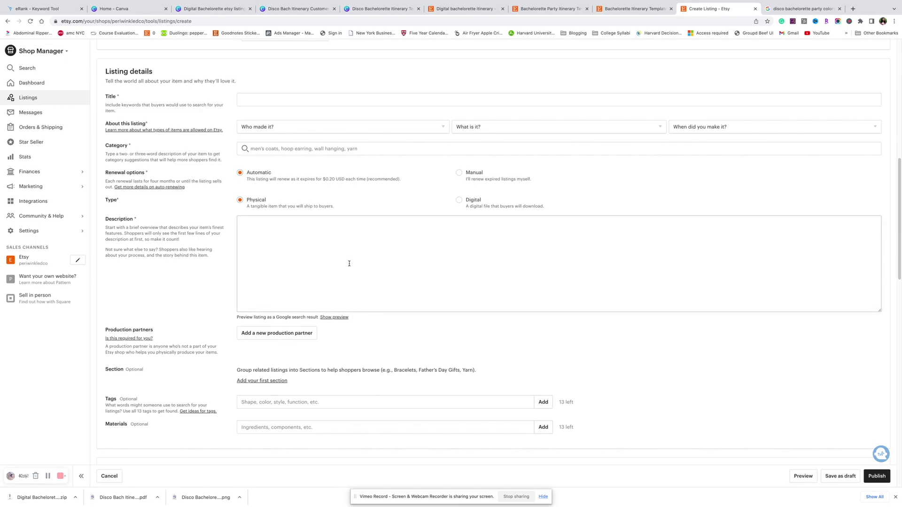
left_click(248, 99)
left_click(368, 257)
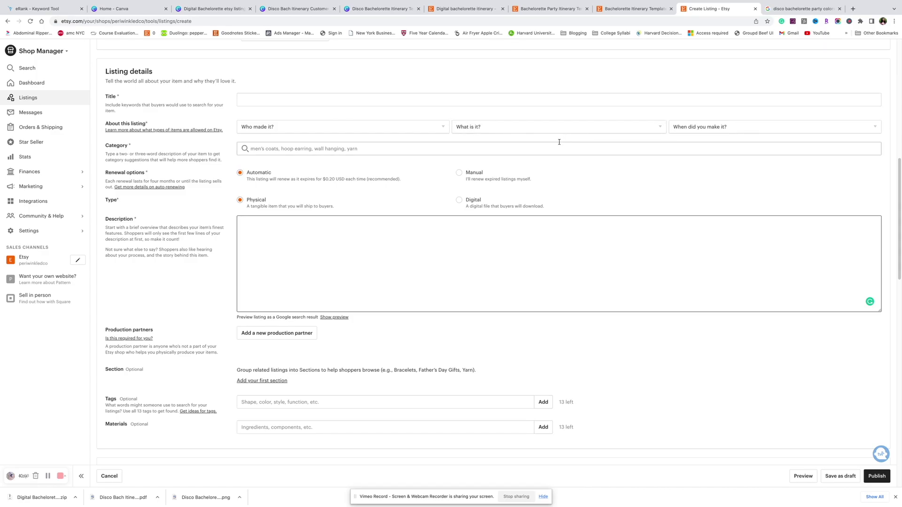
scroll(562, 141, "down", 1)
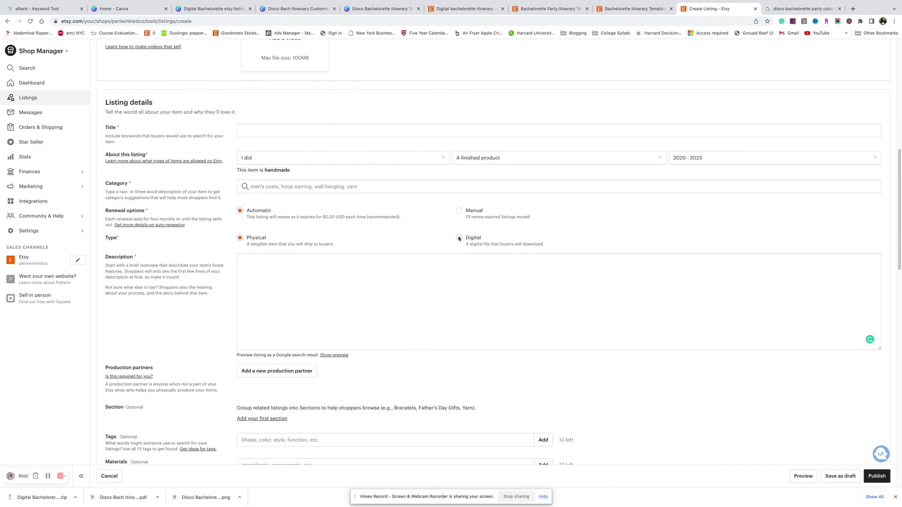
left_click(459, 239)
- Upload the Disco Bach Itinerary customer PDF from Downloads as the listing's digital file
scroll(437, 211, "down", 10)
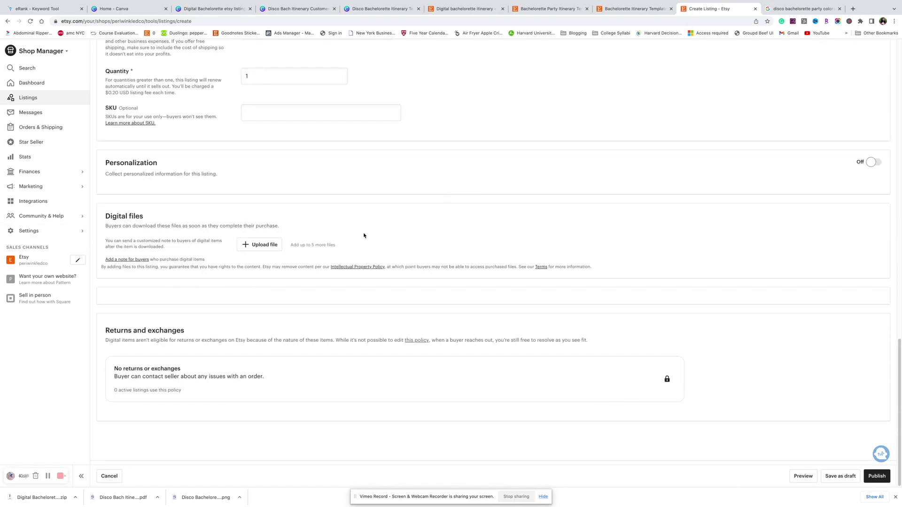
left_click(264, 246)
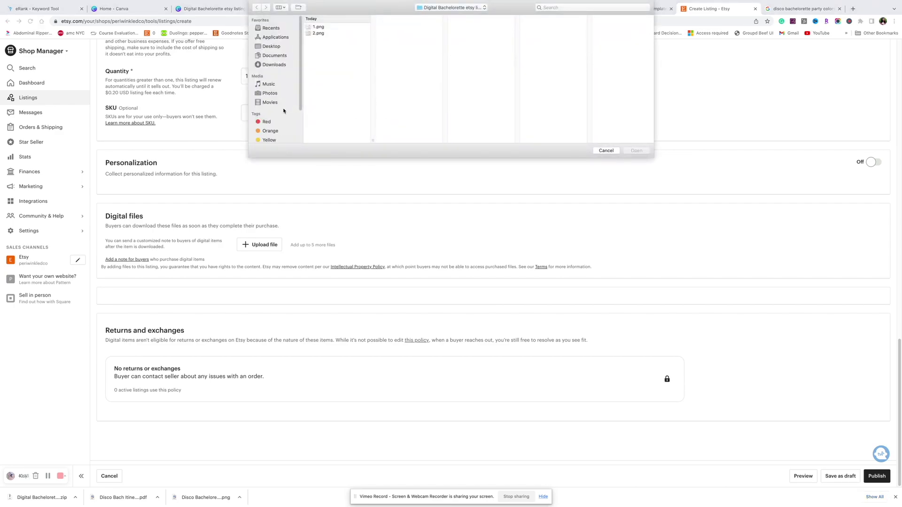
left_click(282, 64)
left_click(347, 40)
left_click(636, 150)
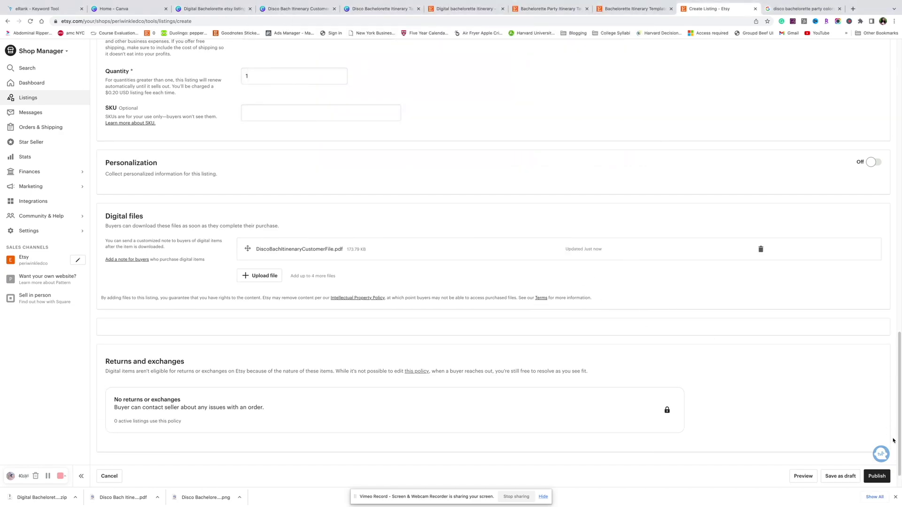
- Switch back to the Disco Bachelorette Itinerary Template design in Canva
scroll(403, 229, "up", 3)
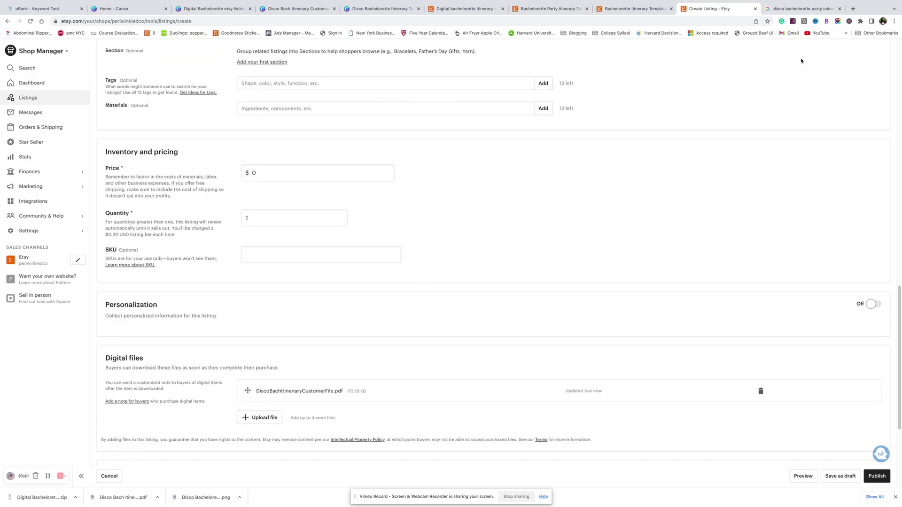
left_click(380, 9)
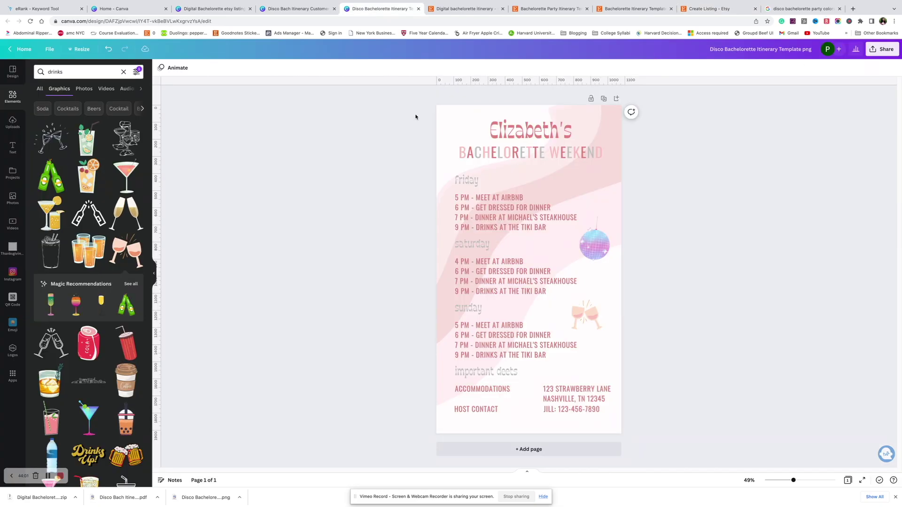